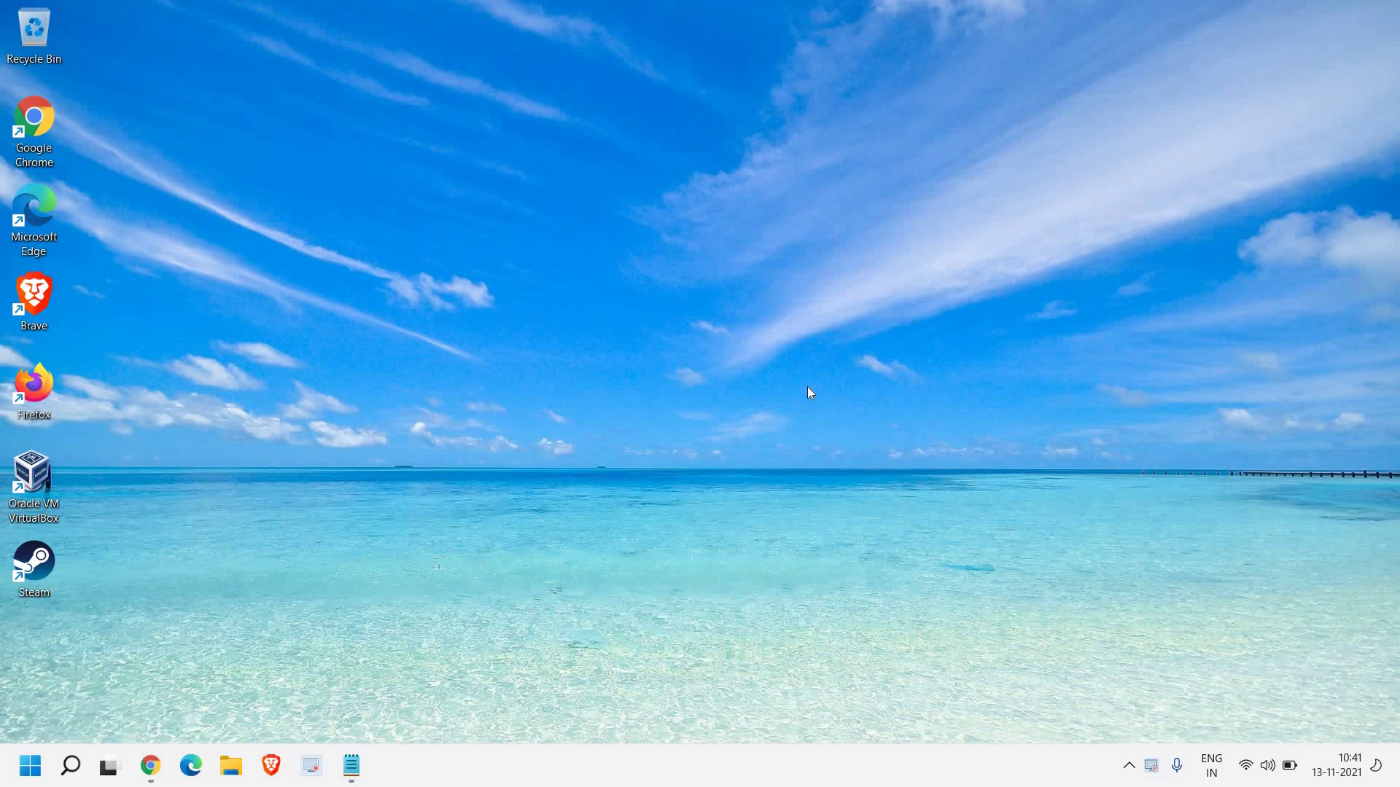
Launch Windows Settings from the Start right-click menu and go to the Apps section
right_click(28, 767)
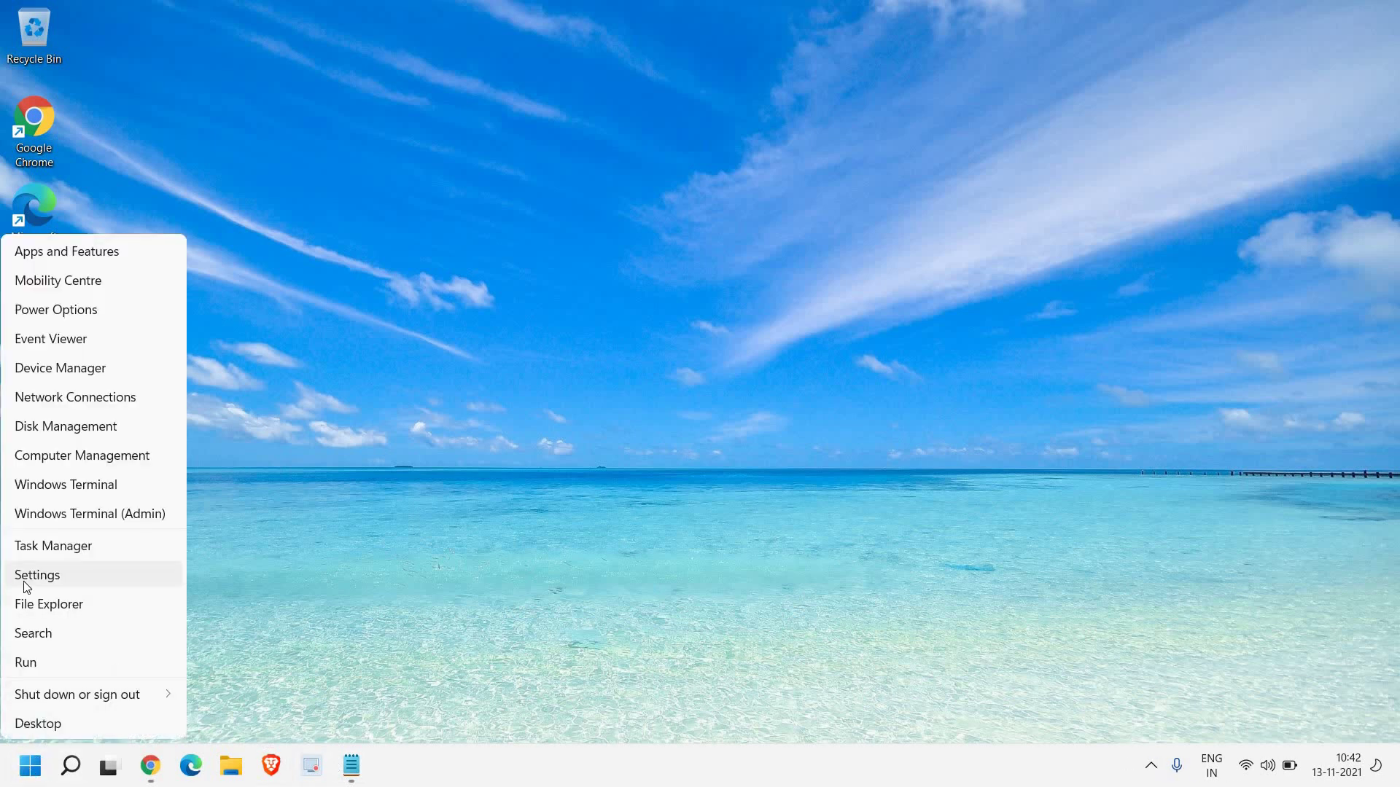
click(43, 576)
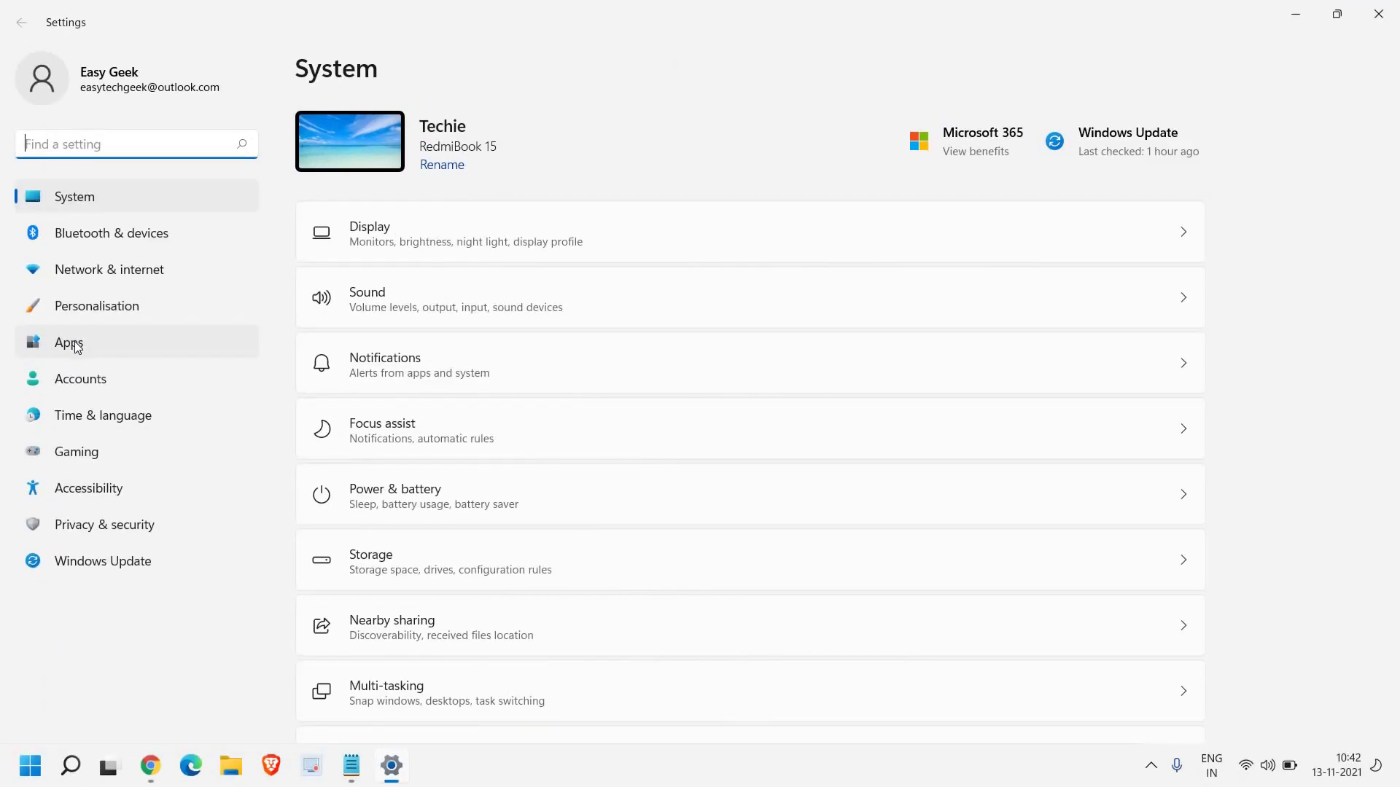
click(146, 344)
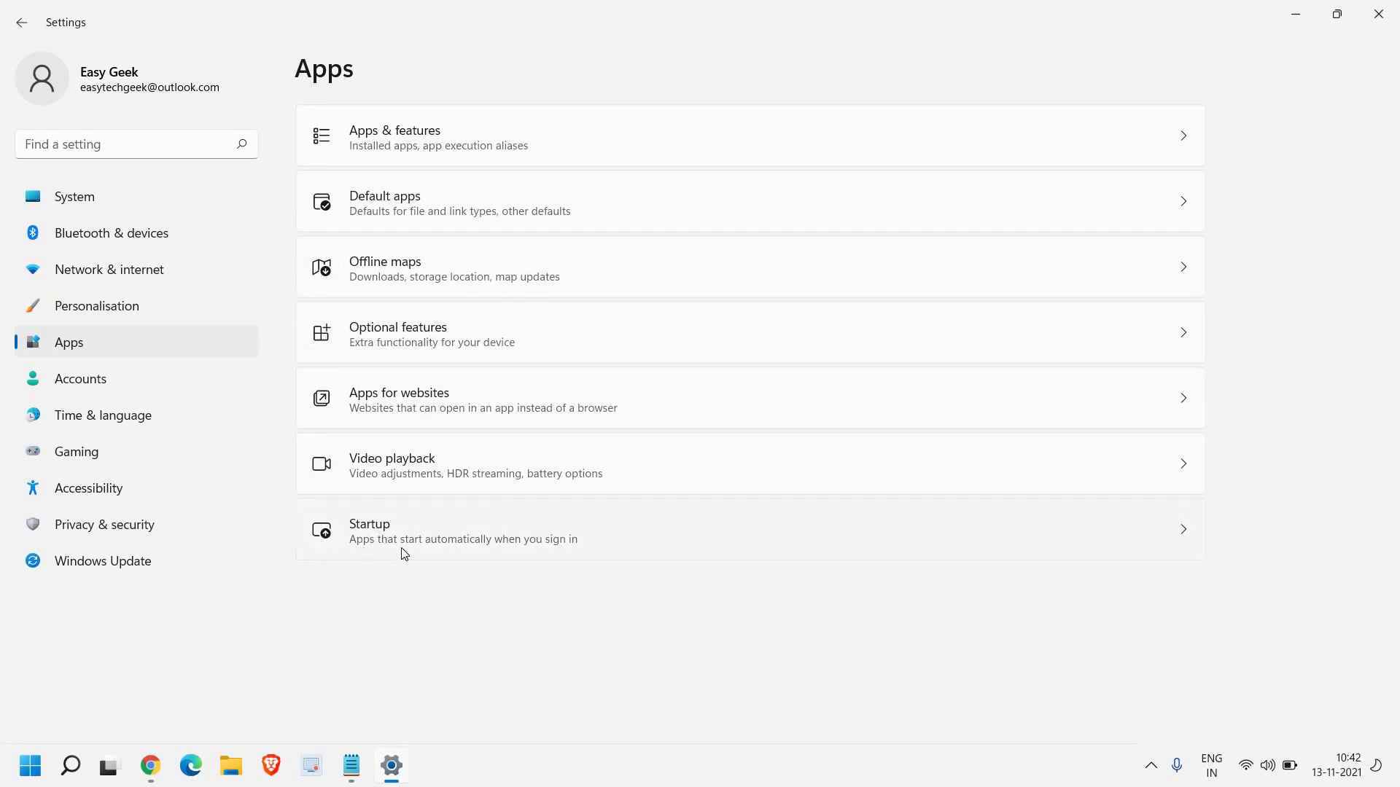
Open Apps > Startup and scroll through the list of startup apps to review them
click(546, 547)
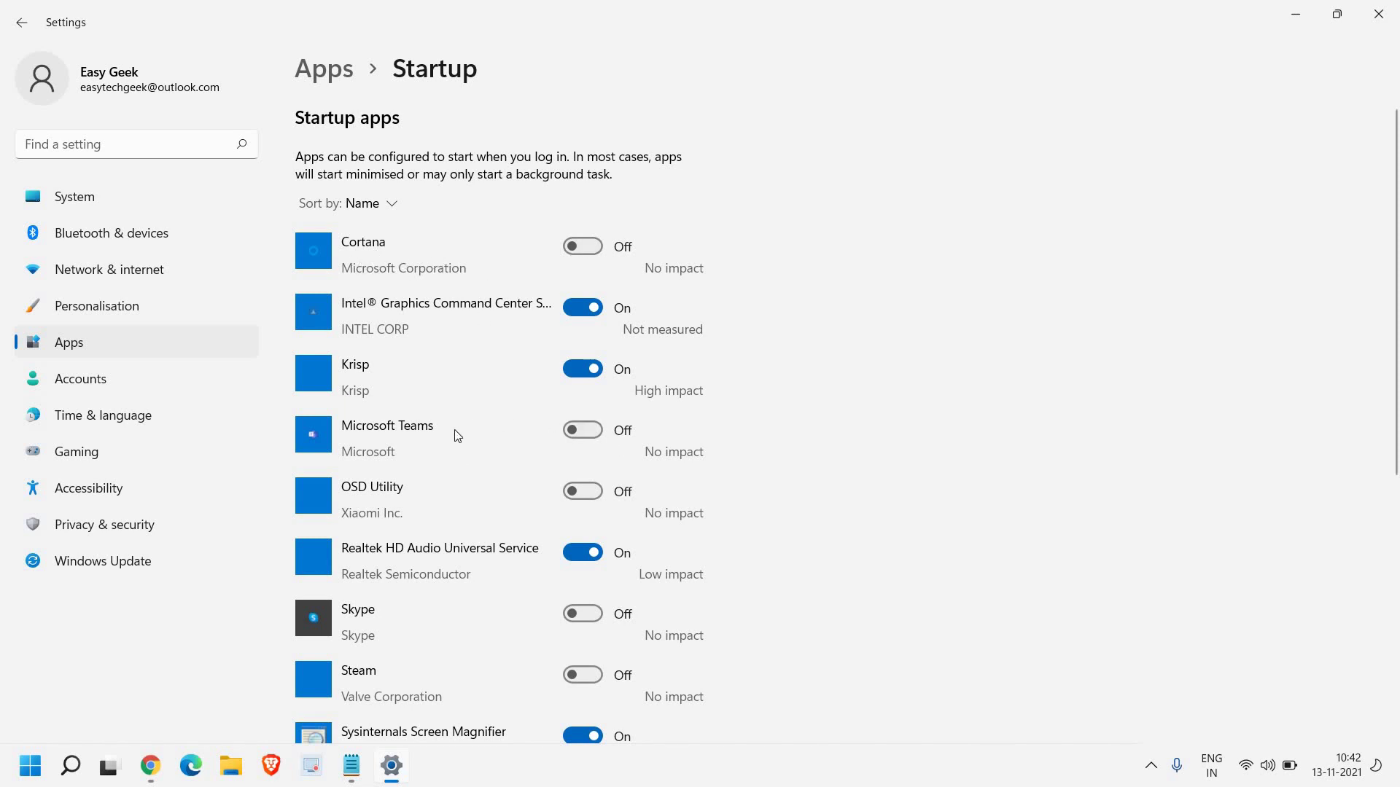
scroll(446, 518, down, 2)
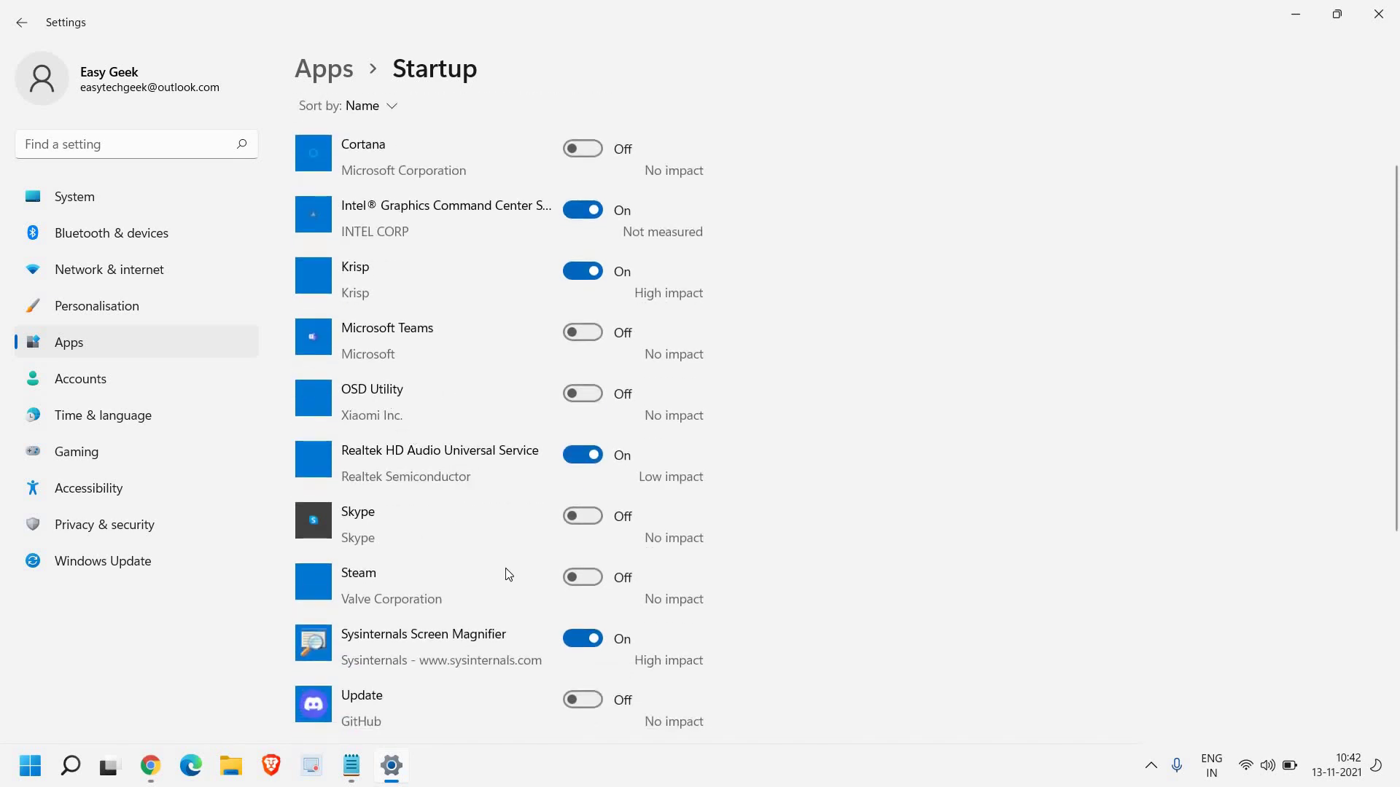
scroll(510, 570, down, 2)
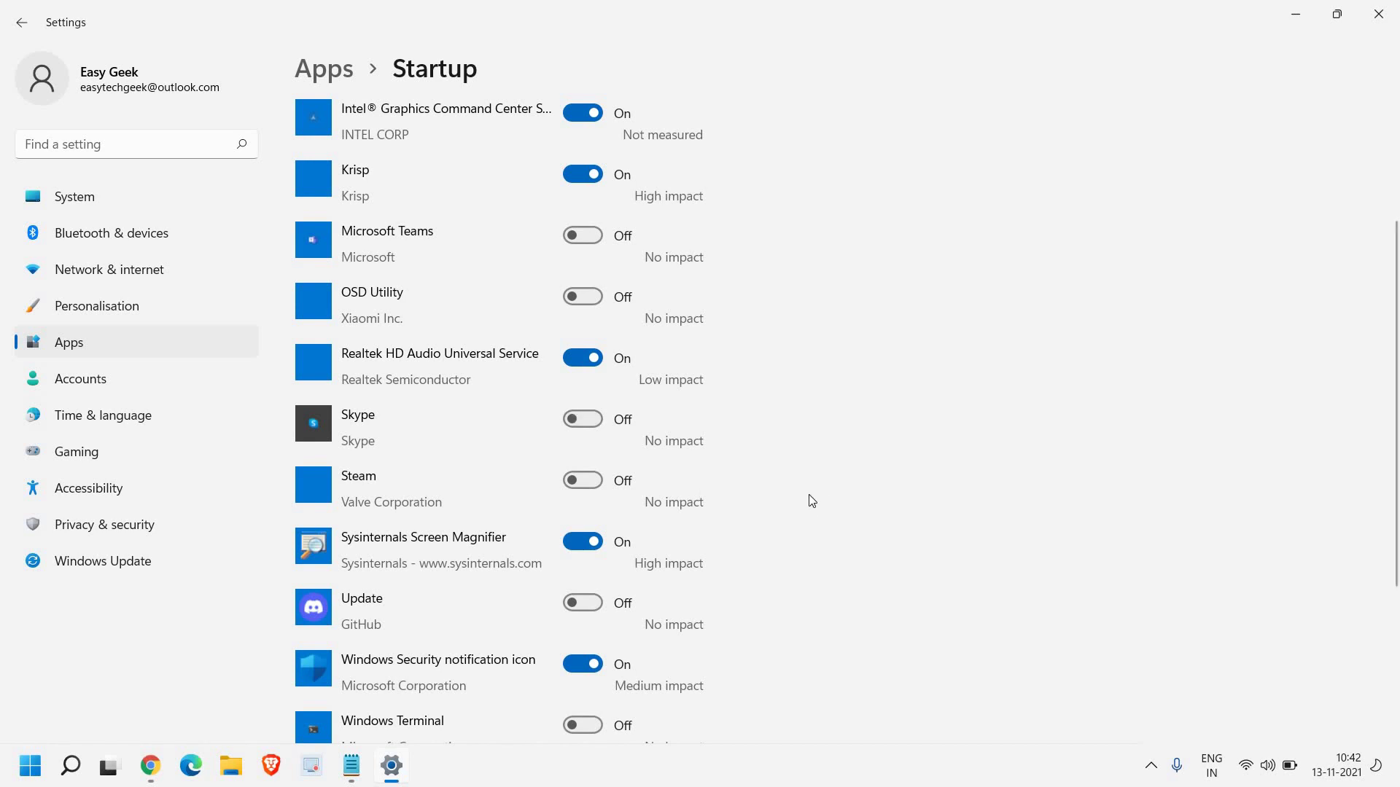
scroll(656, 514, down, 4)
scroll(573, 487, up, 8)
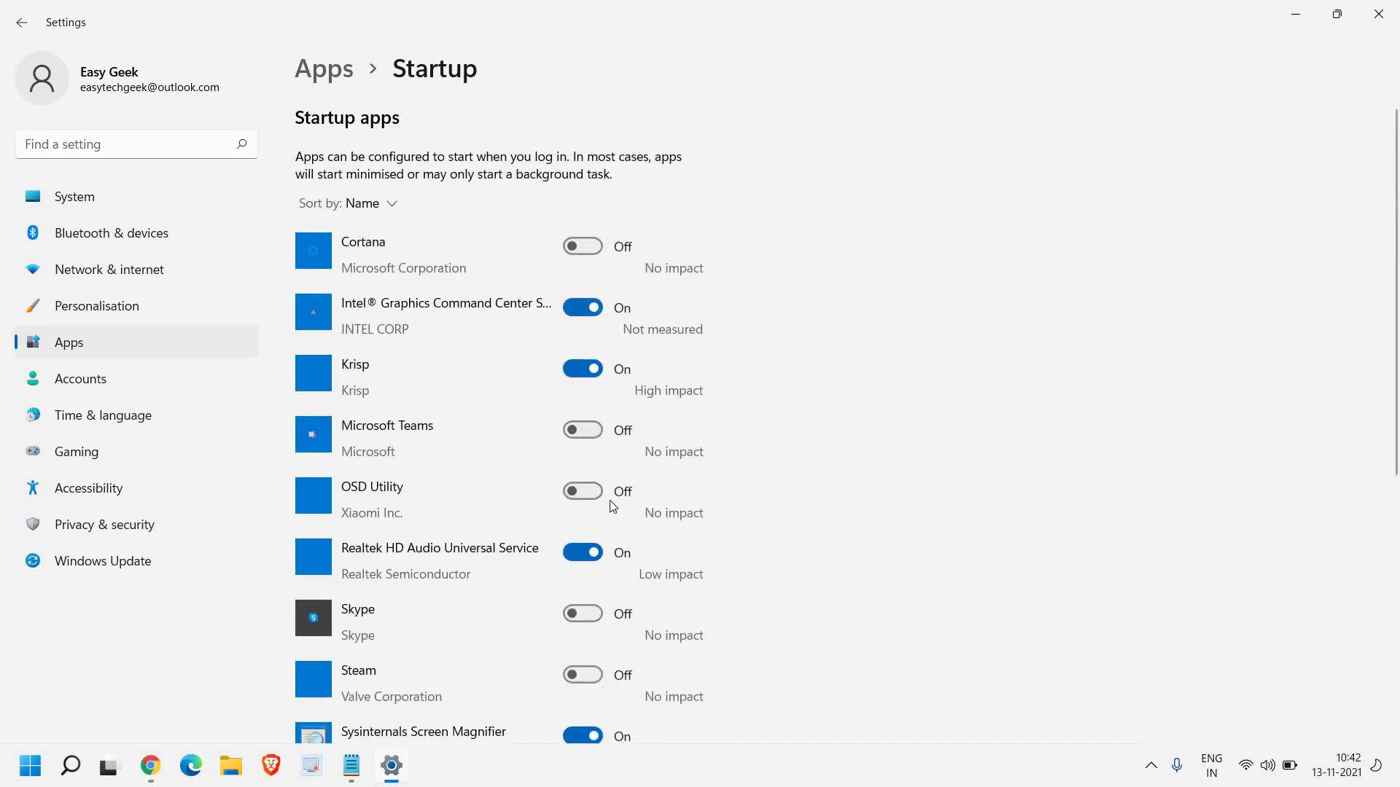
scroll(616, 506, down, 8)
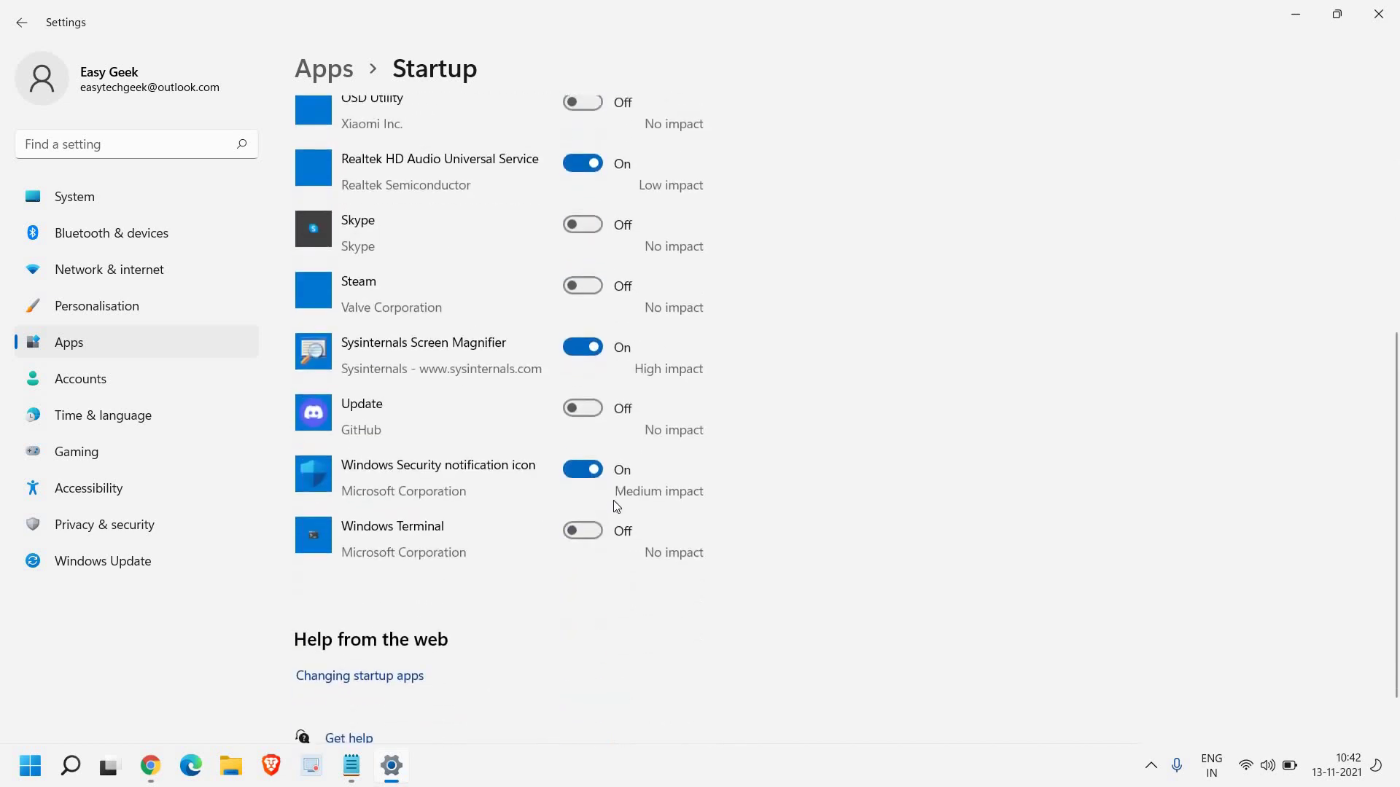
scroll(583, 654, up, 4)
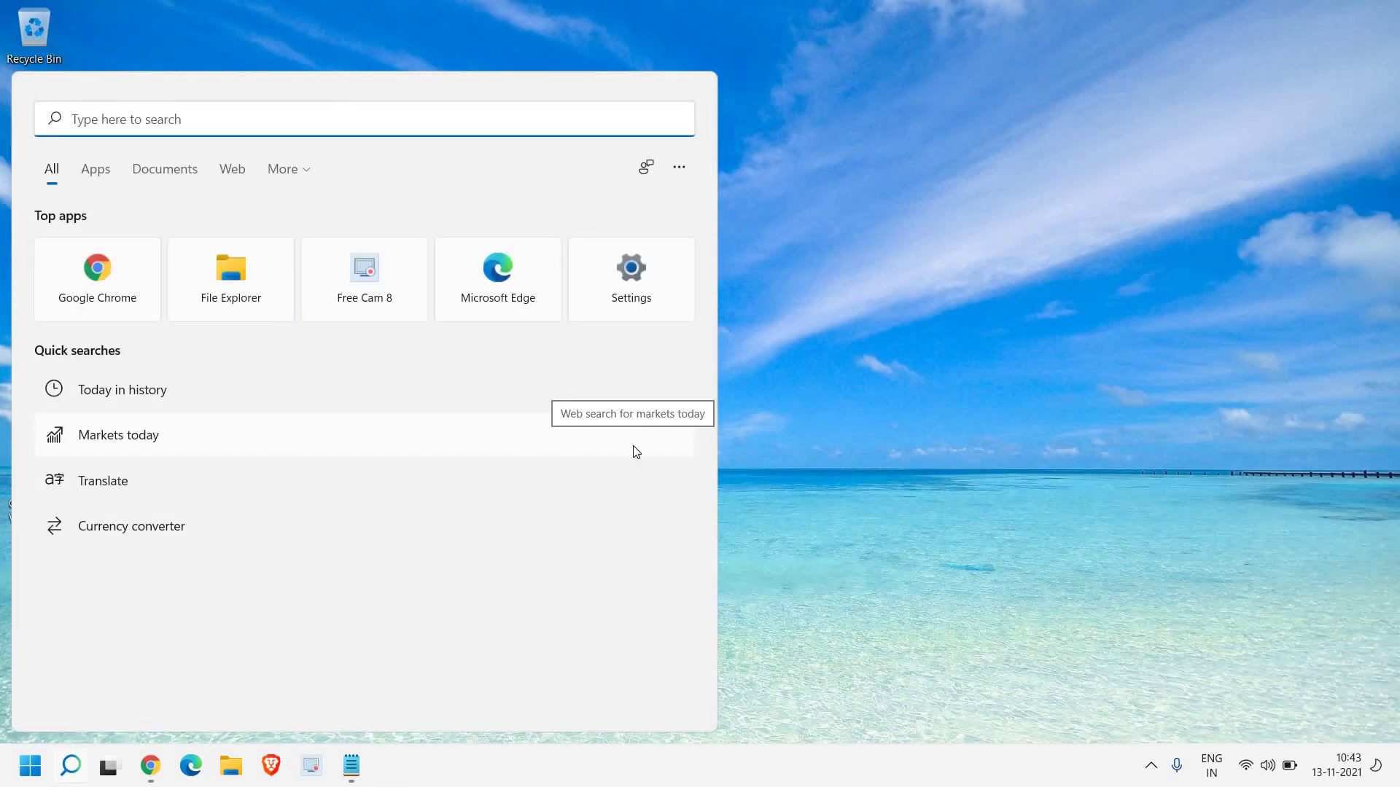
Open Control Panel via search, keep Large icons view, maximise it and go to Power Options
text(contr)
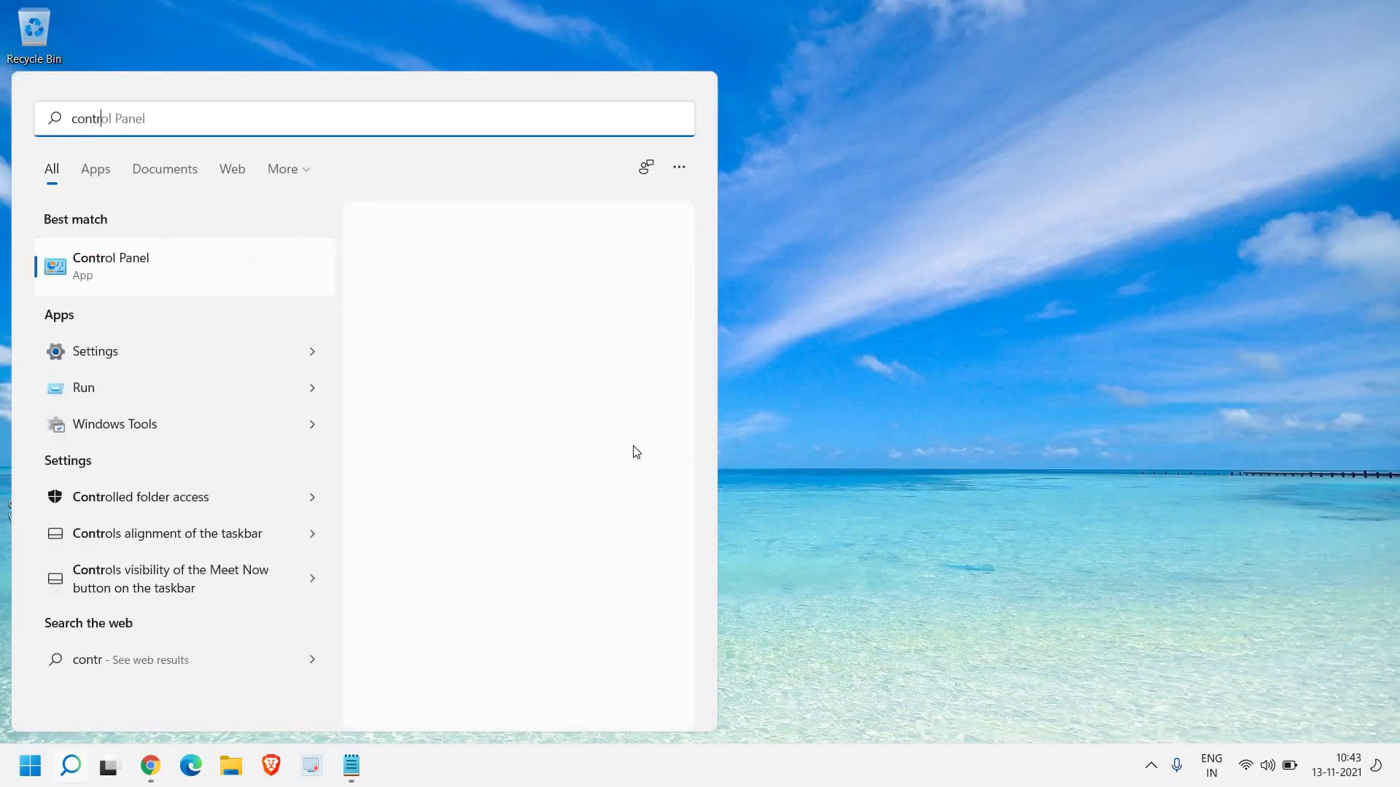
click(164, 256)
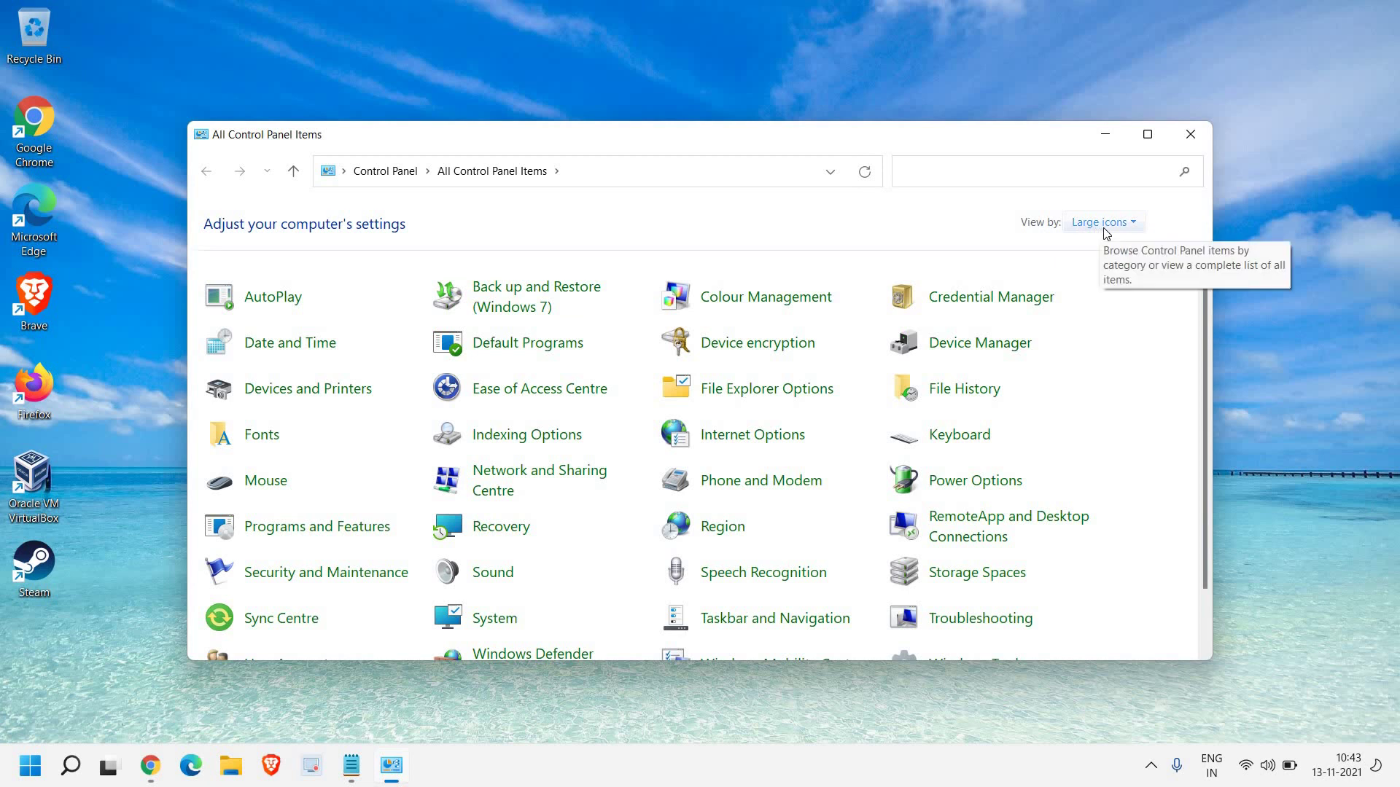
click(1099, 224)
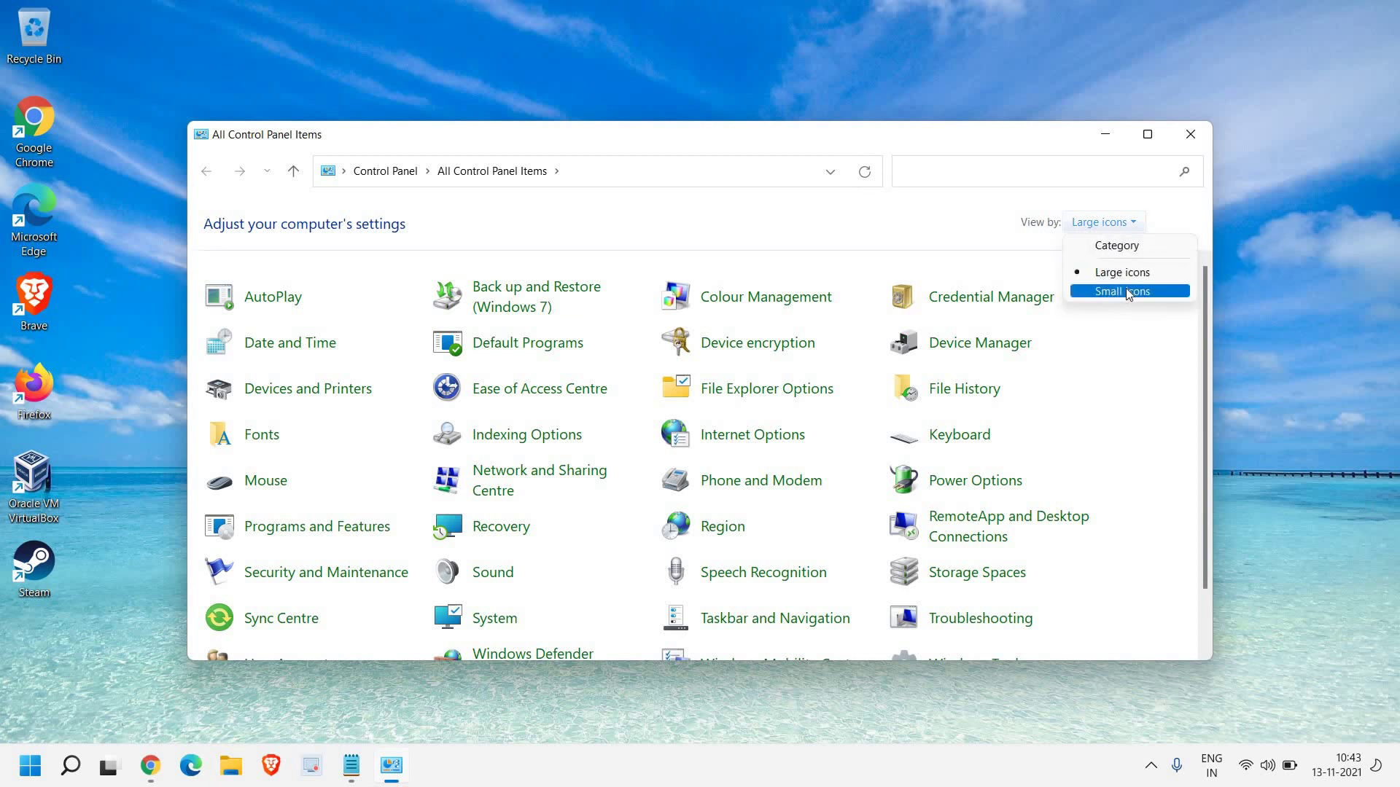
click(1145, 162)
click(1149, 145)
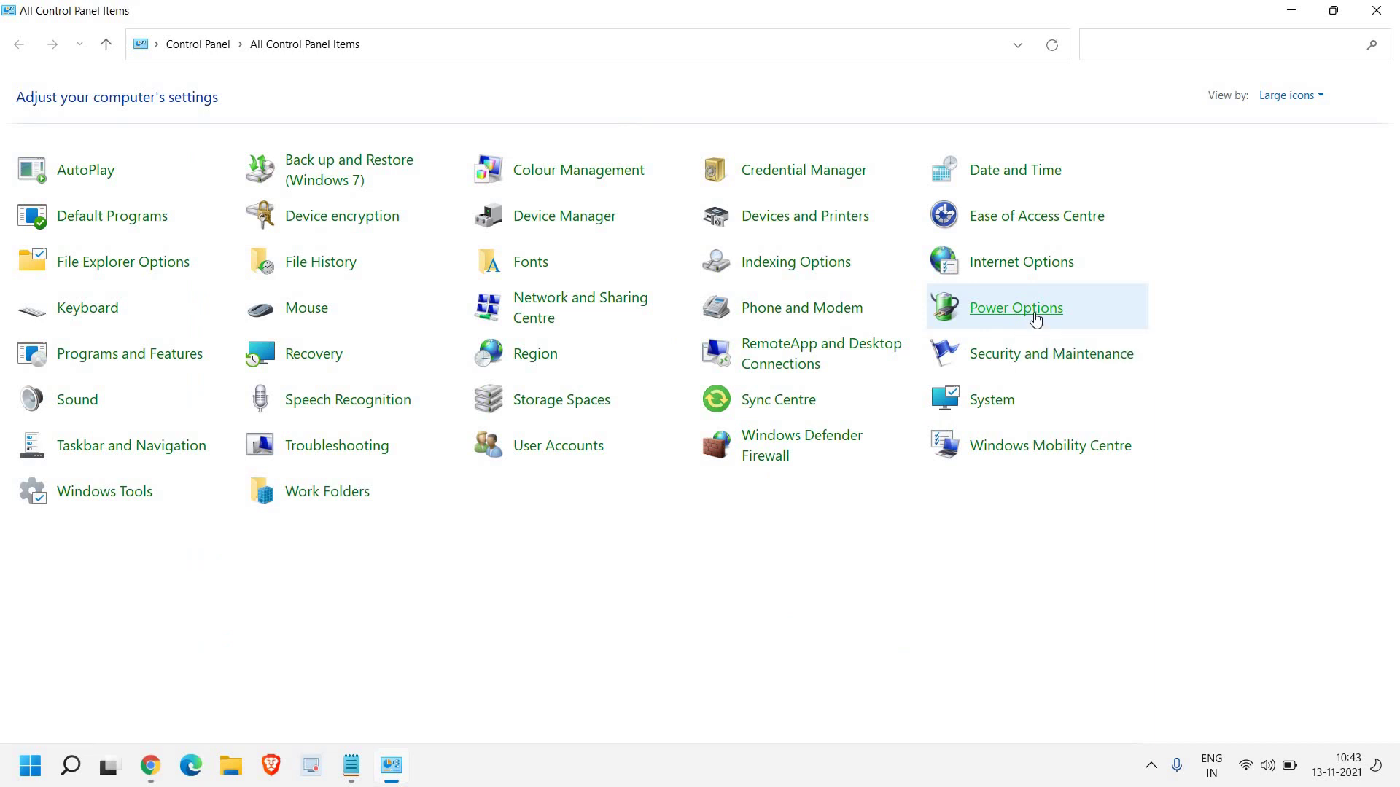
click(1036, 318)
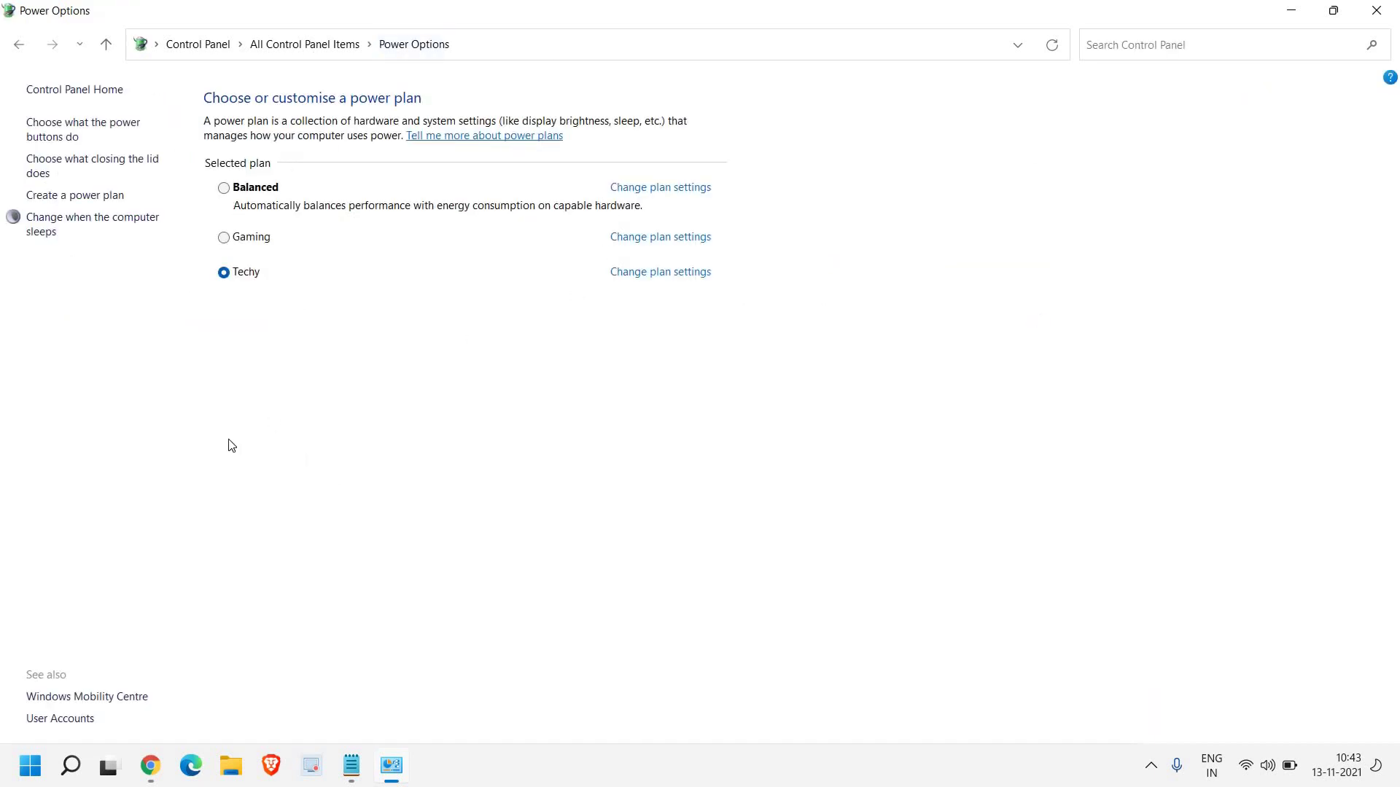
Inspect the Techy plan's advanced power settings, cancel without changes and go back to the plans list
click(638, 283)
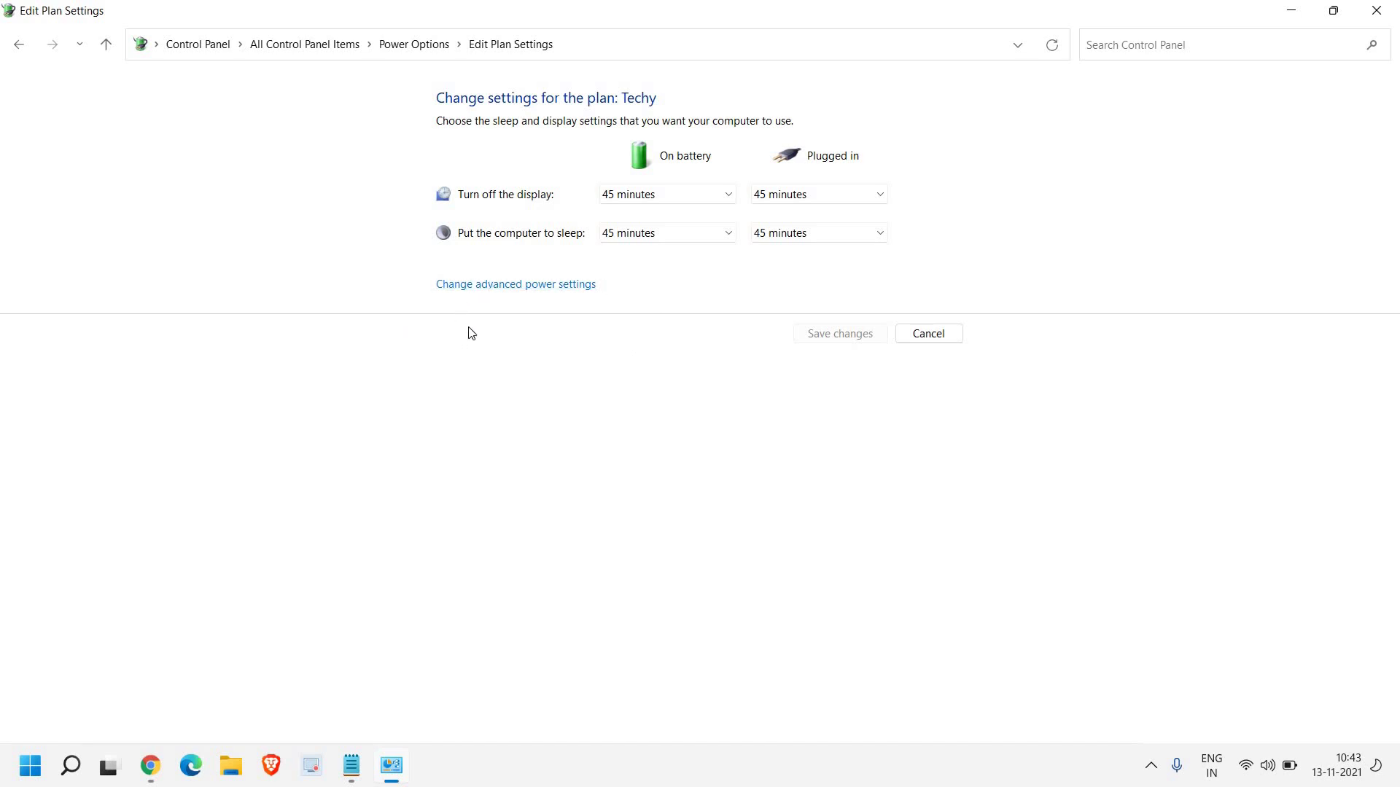
click(512, 286)
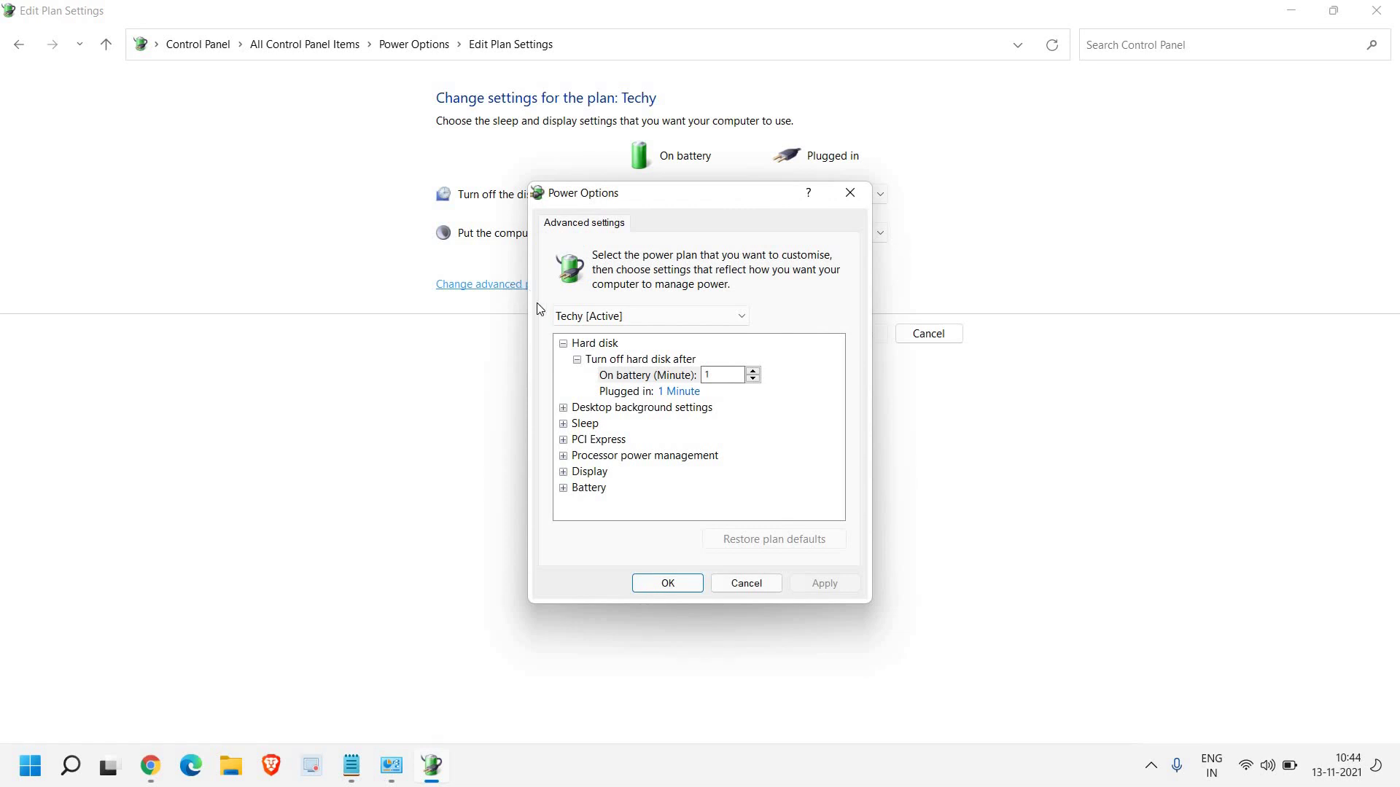
click(738, 584)
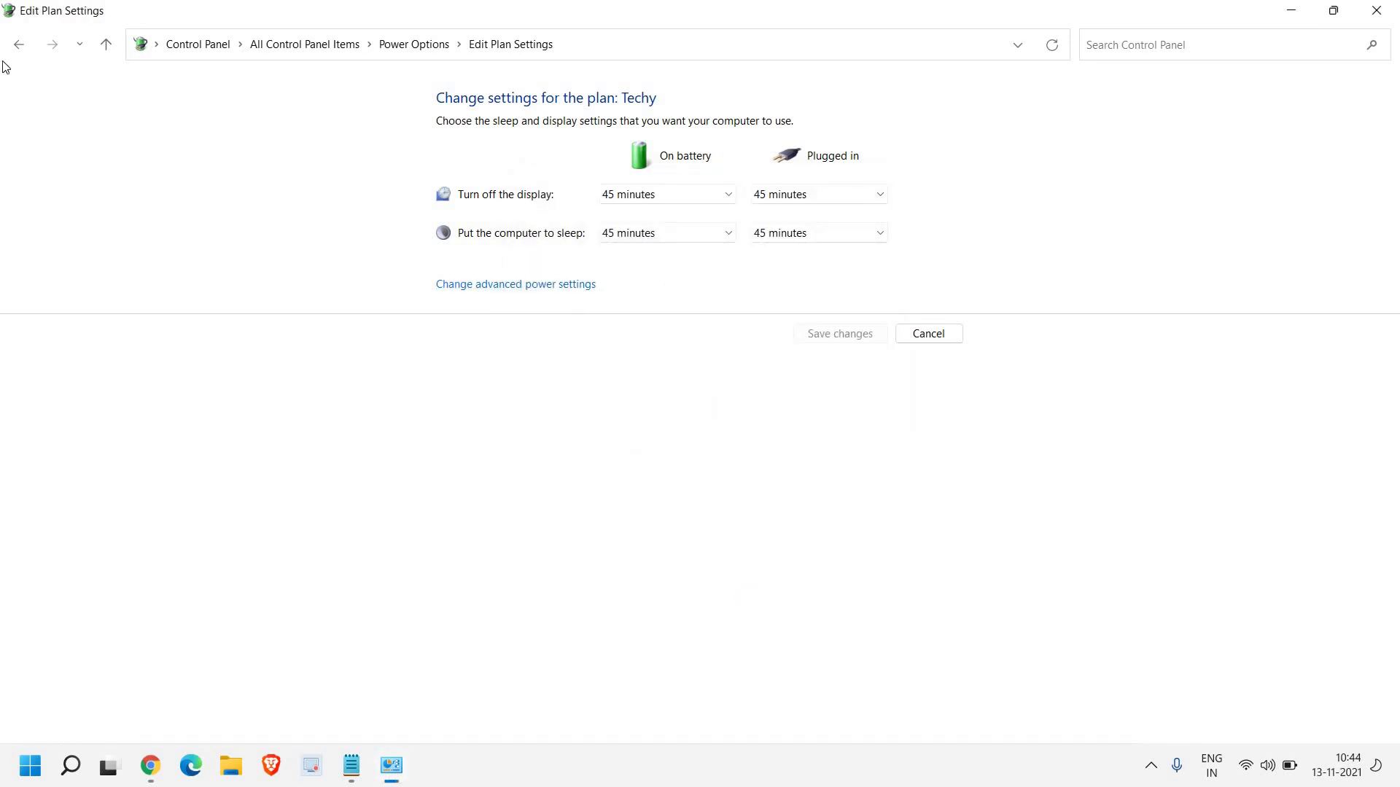
click(17, 45)
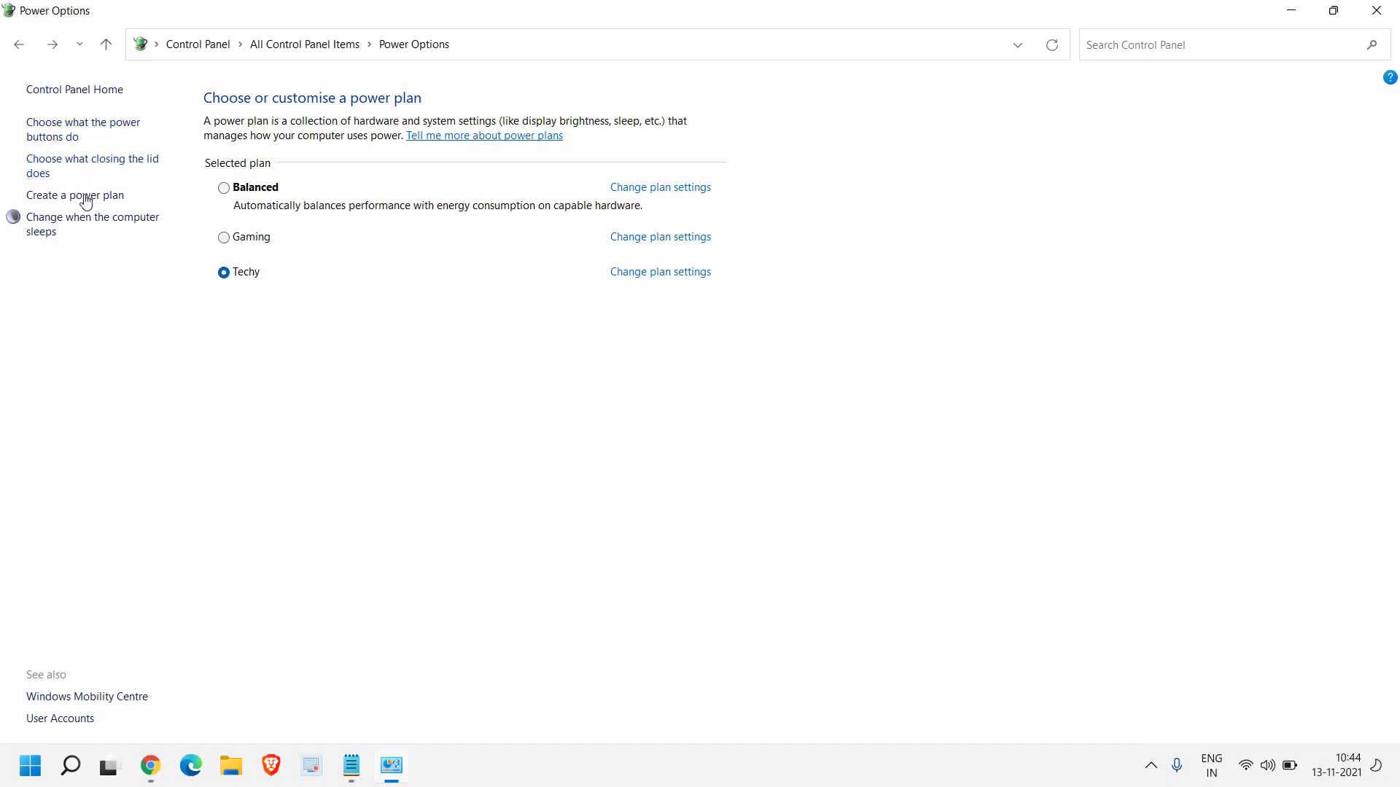
Review the power button settings, cancel without saving and close the Power Options window
click(55, 137)
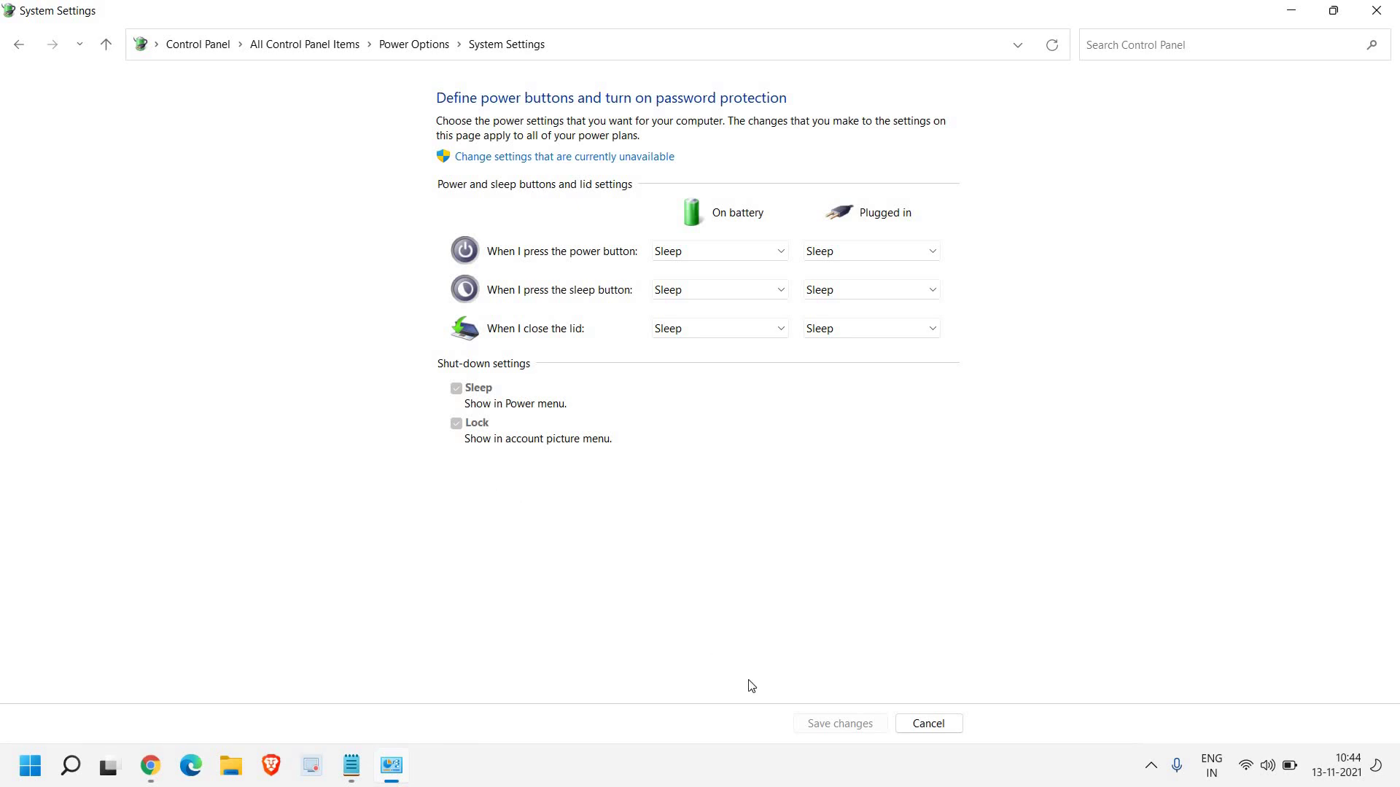
click(939, 726)
click(1383, 12)
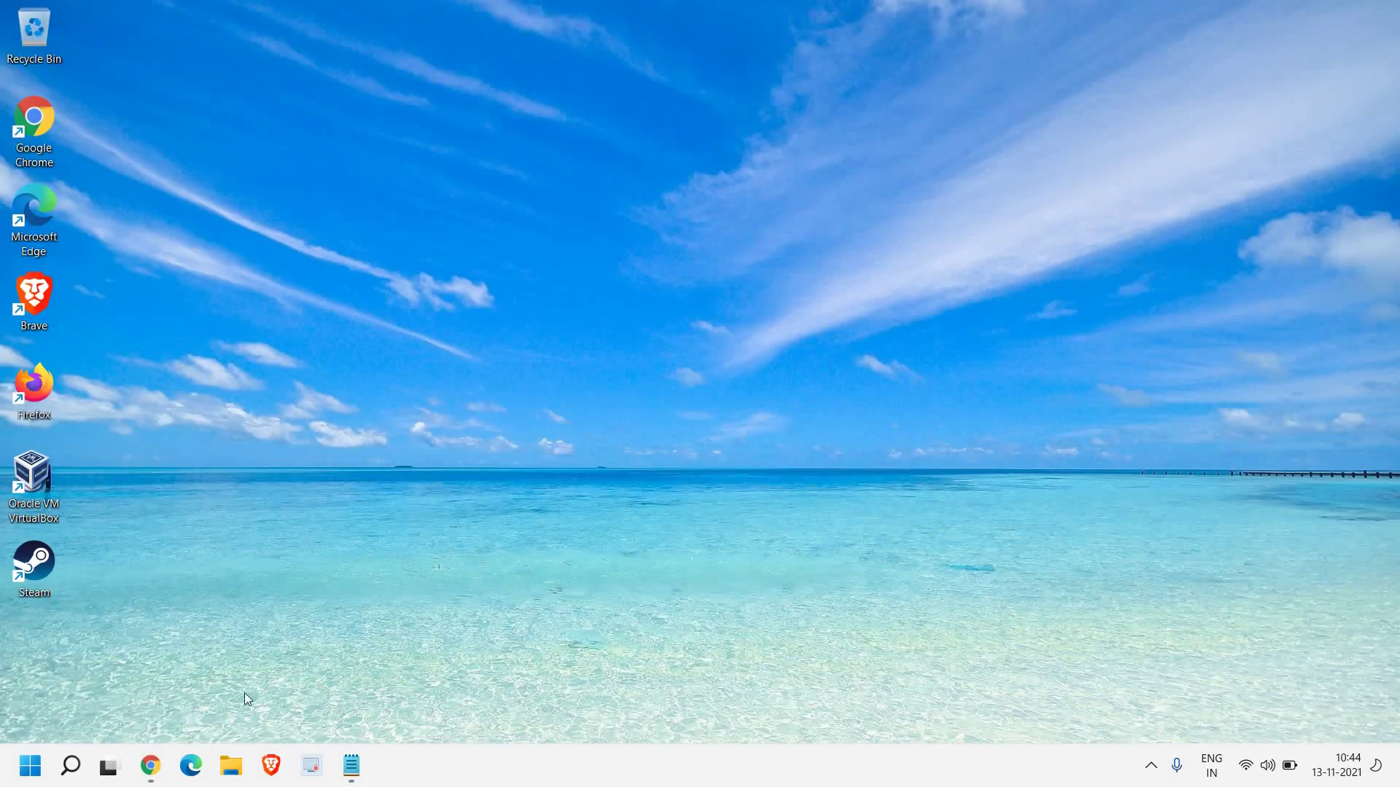
right_click(29, 770)
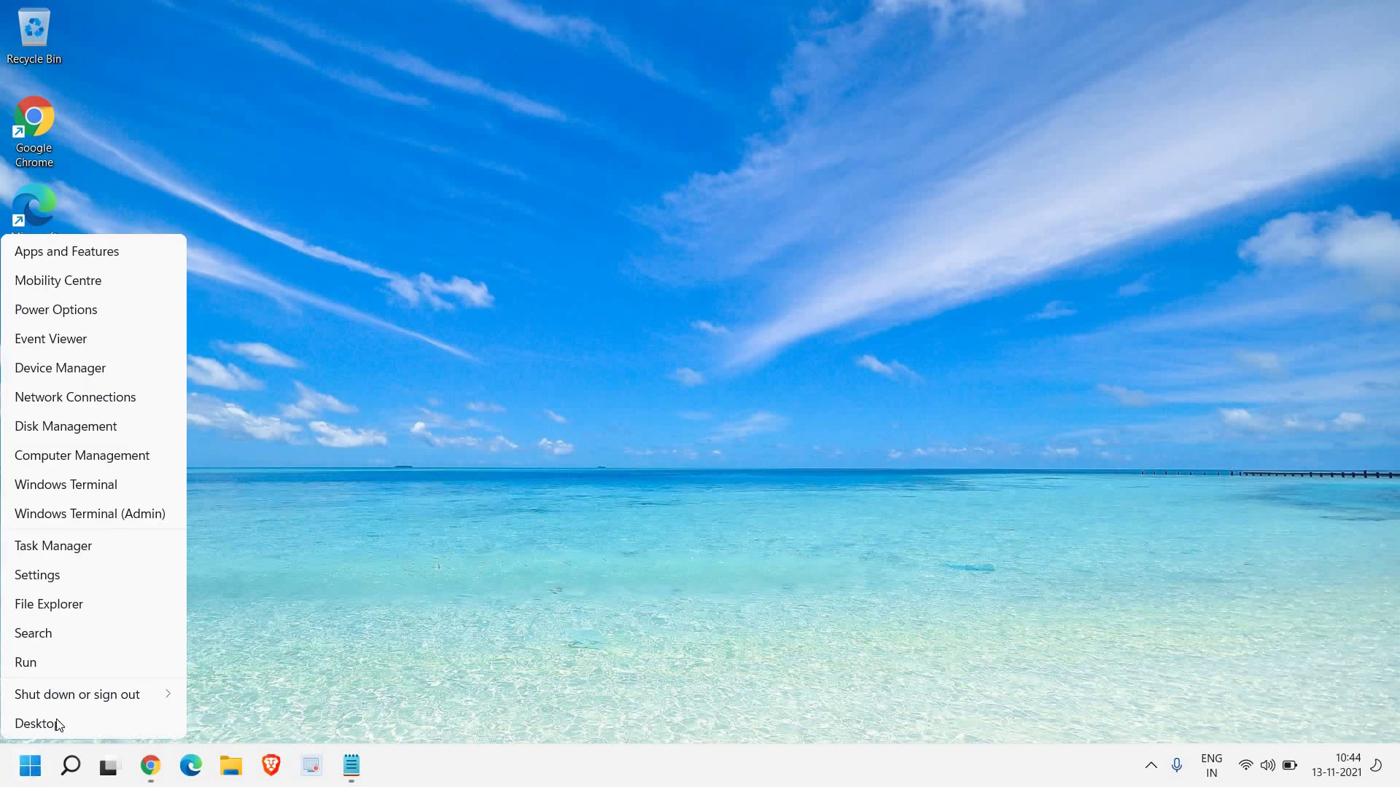
click(64, 549)
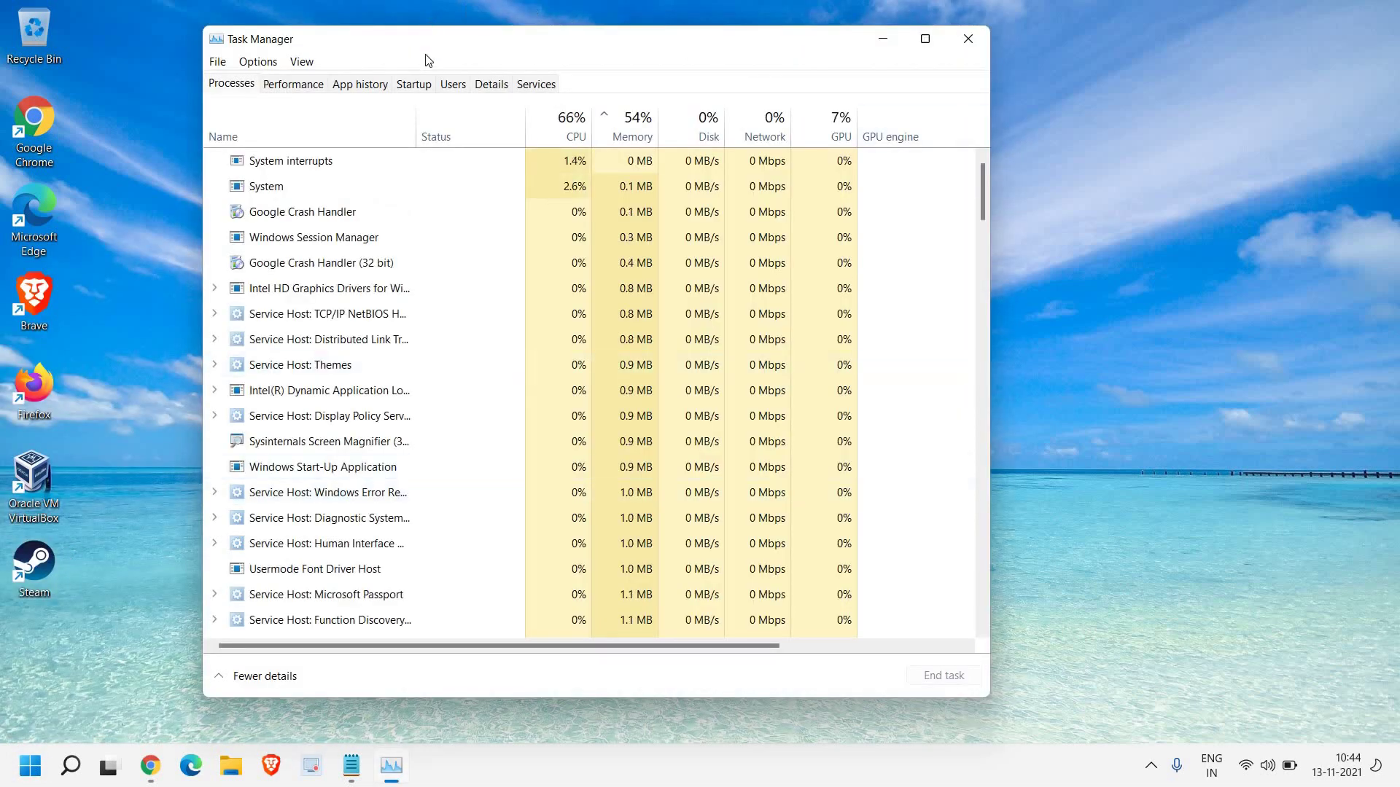
click(414, 85)
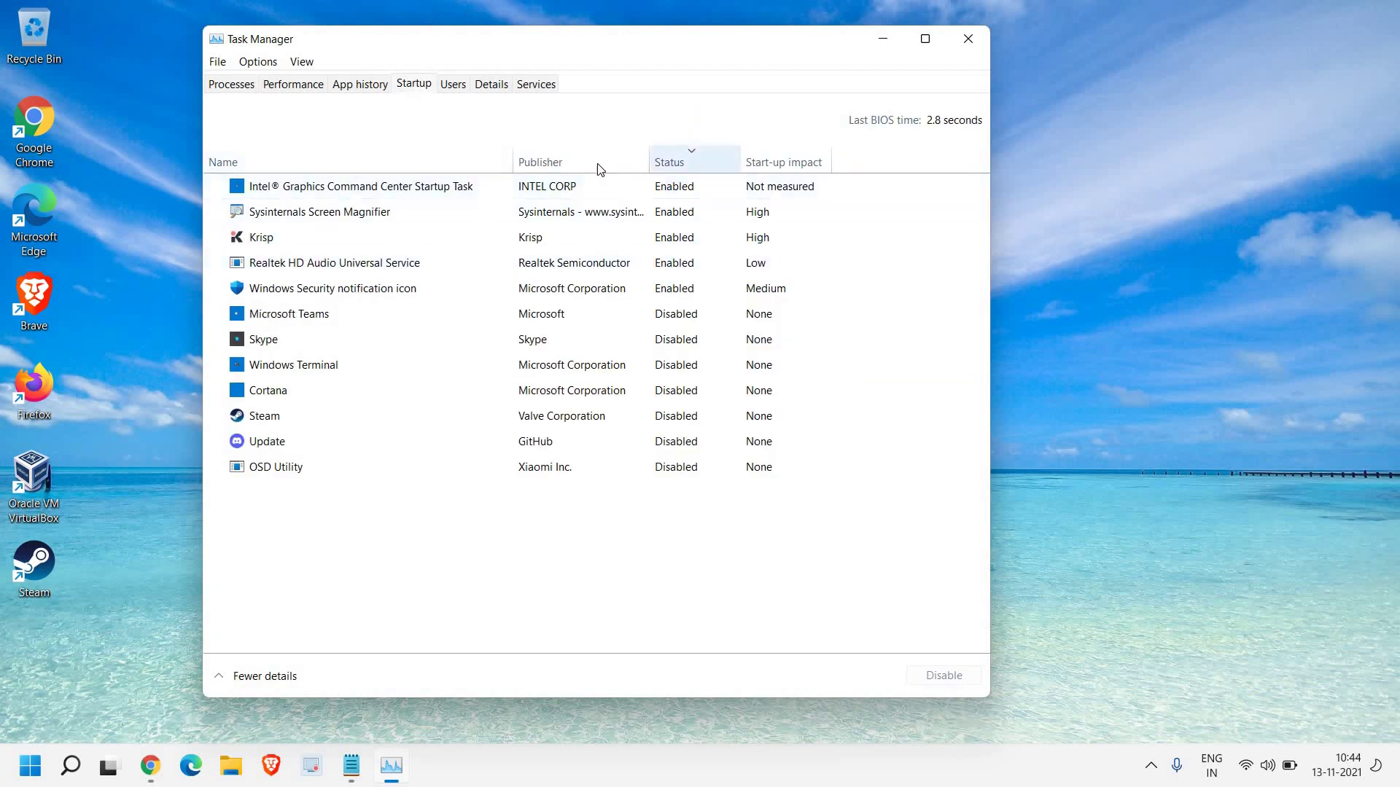
click(303, 239)
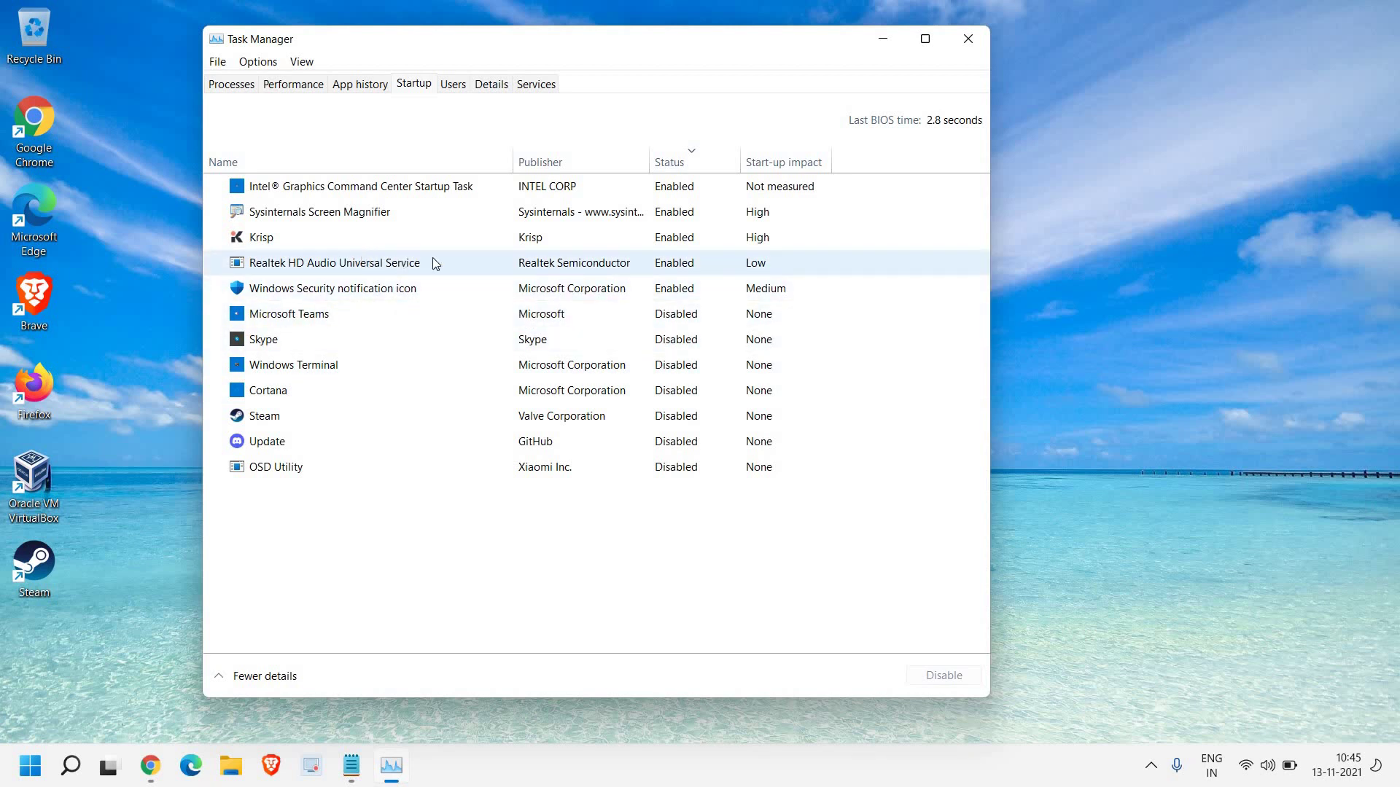
right_click(507, 265)
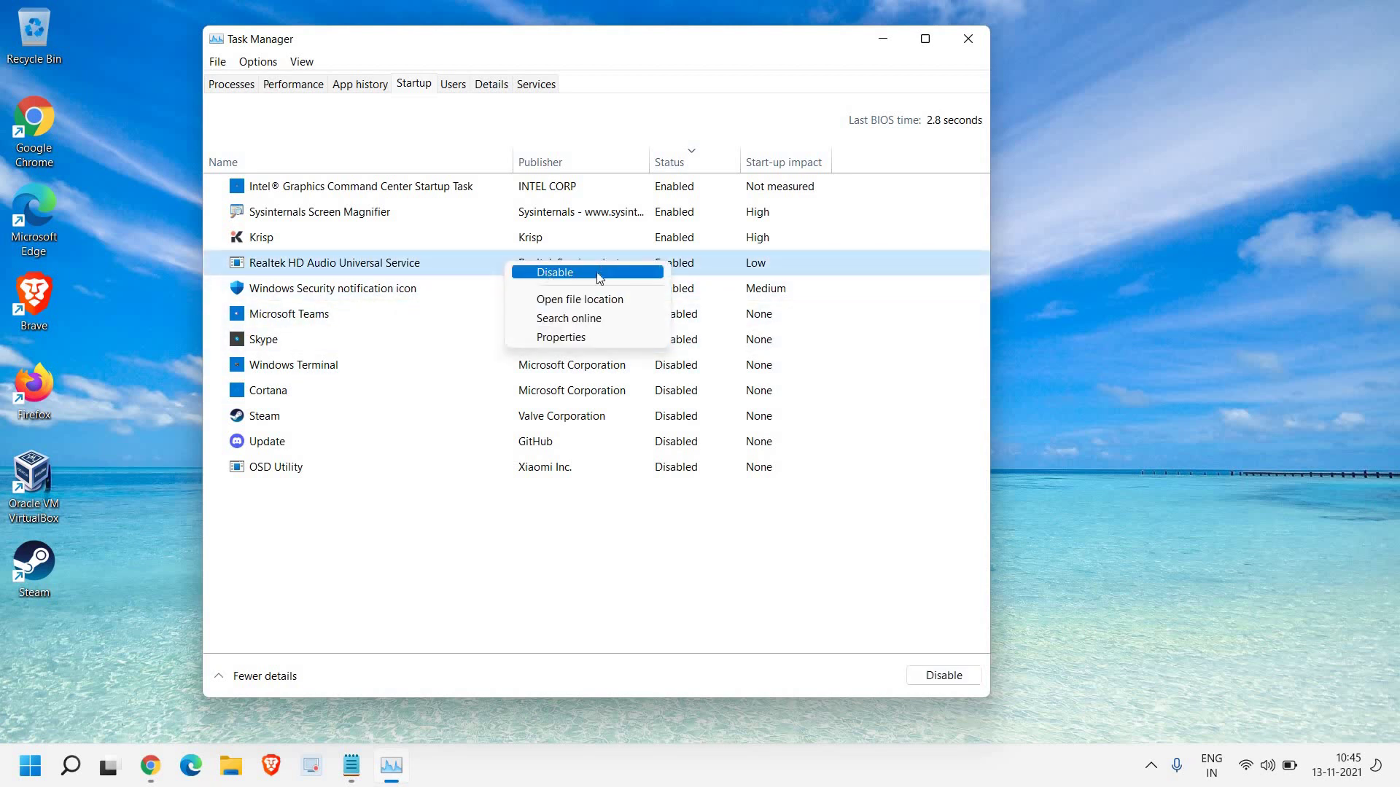
click(740, 242)
click(969, 40)
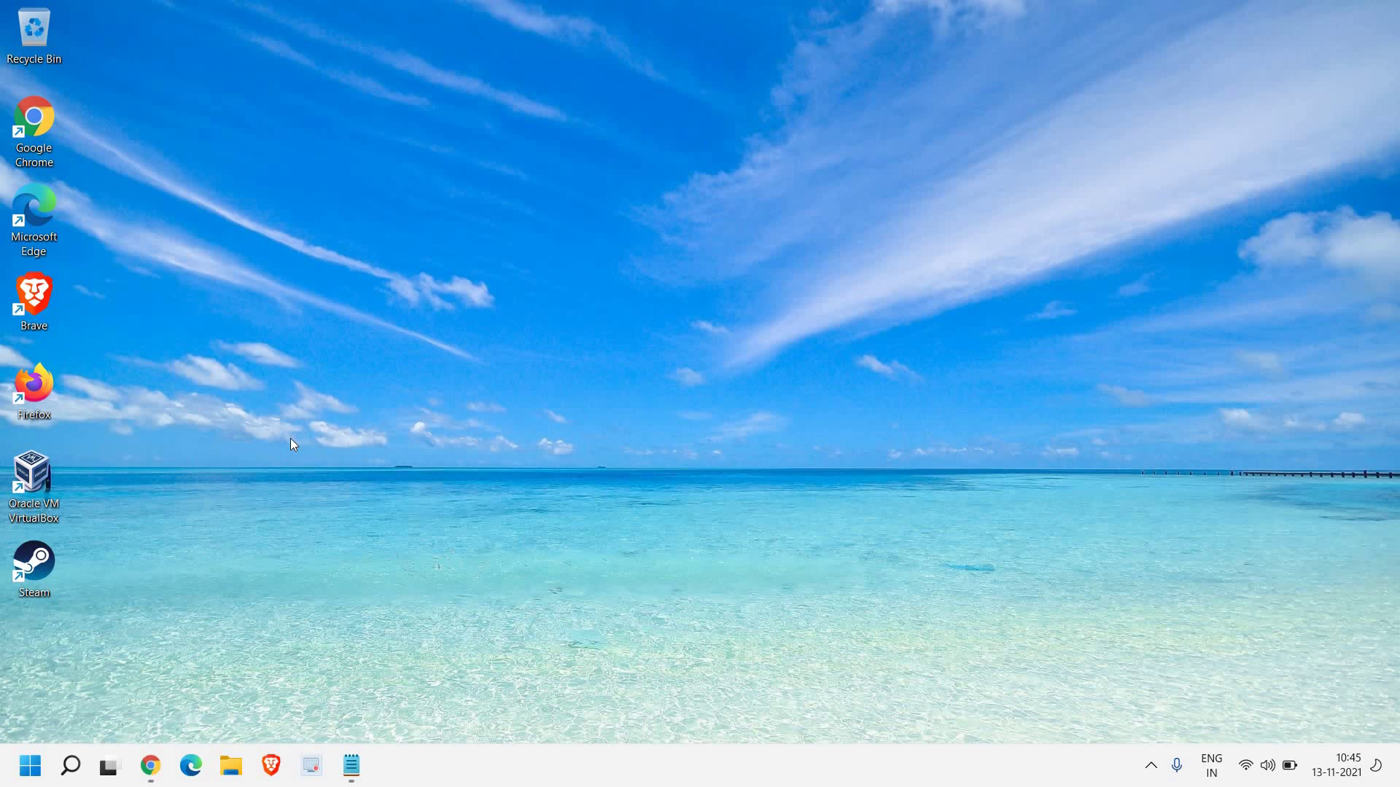
Run the cleanmgr command from the Run prompt to start Disk Clean-up for drive C
right_click(30, 765)
click(26, 662)
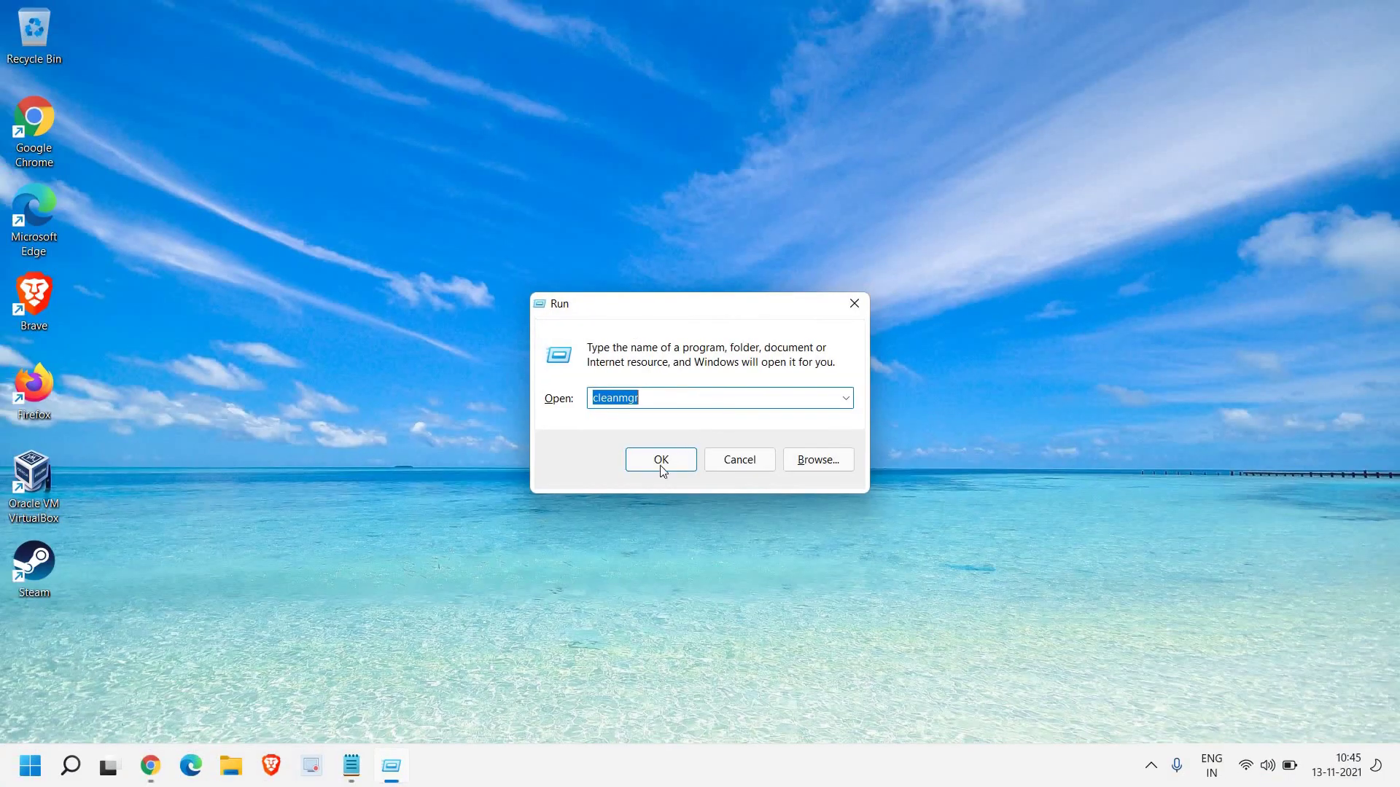
click(662, 460)
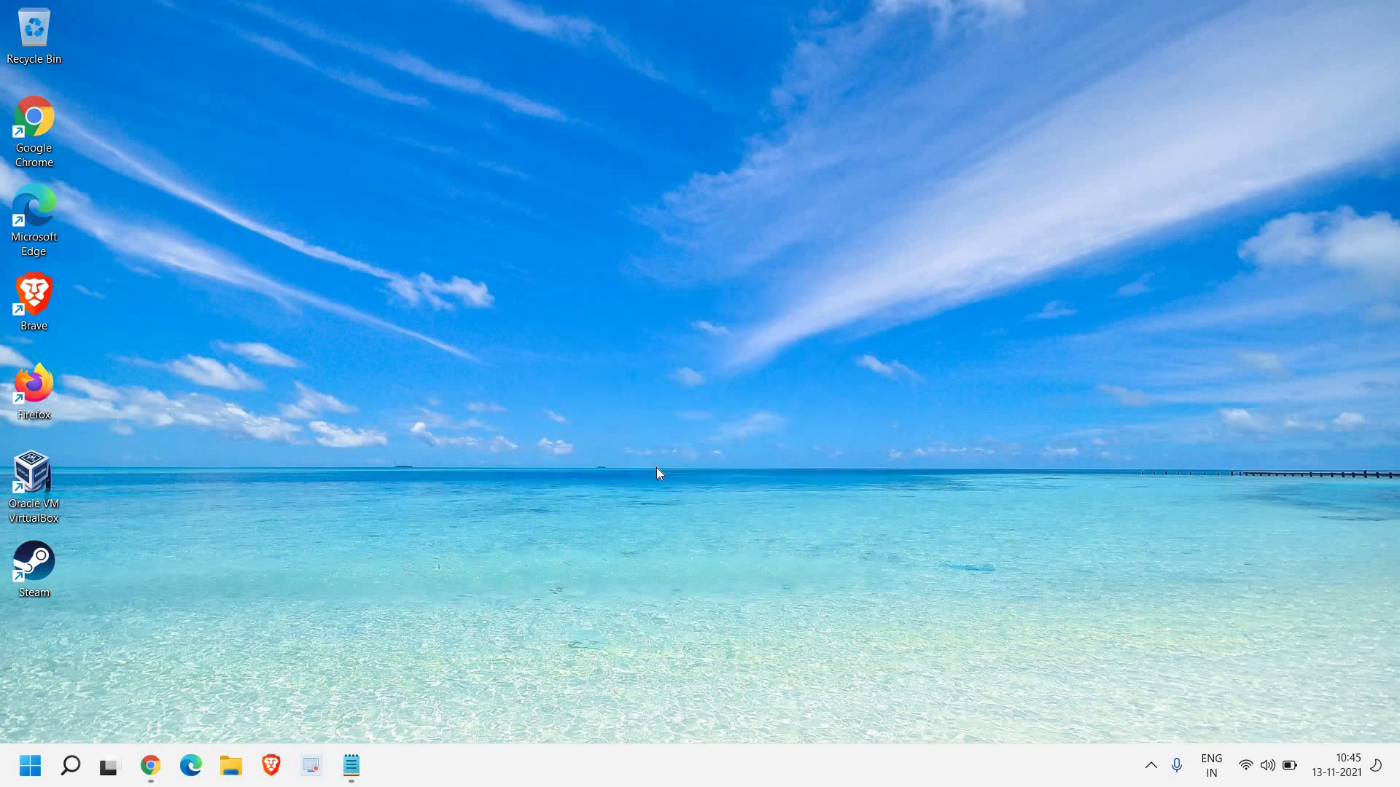
Select Windows error reports, DirectX Shader Cache, Delivery Optimisation Files and Temporary files (169 MB) for deletion
drag(433, 184, 429, 174)
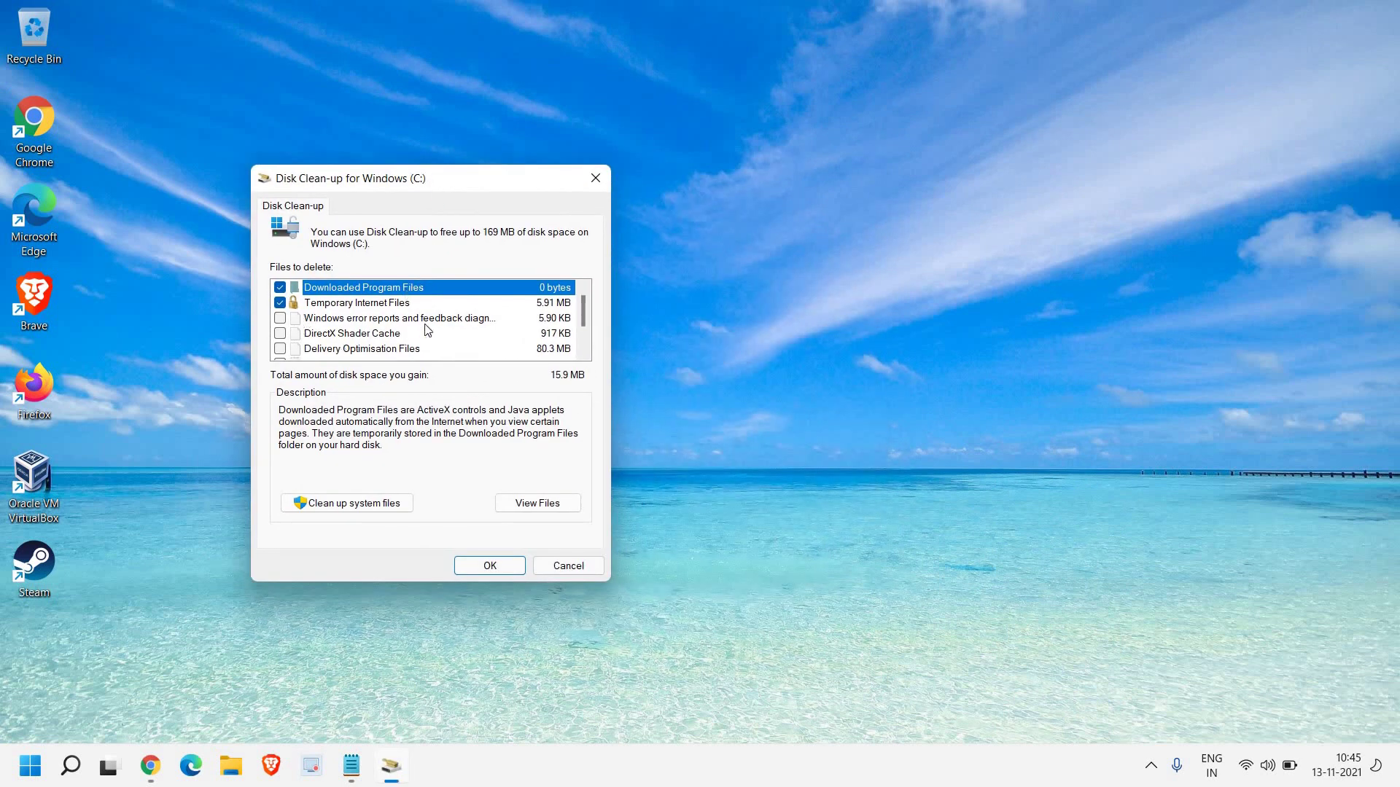
click(280, 317)
click(280, 334)
click(279, 348)
scroll(298, 350, down, 1)
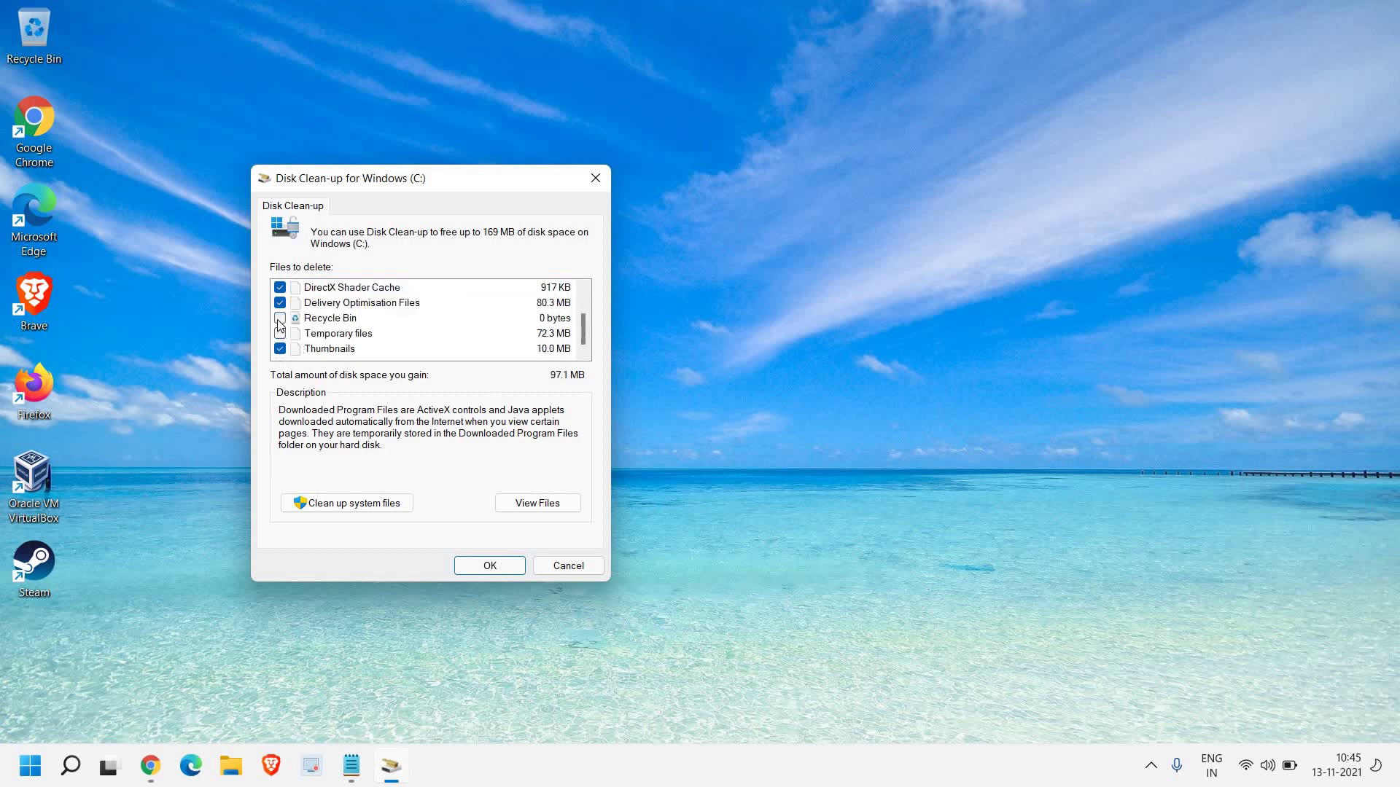
click(279, 332)
scroll(326, 353, up, 1)
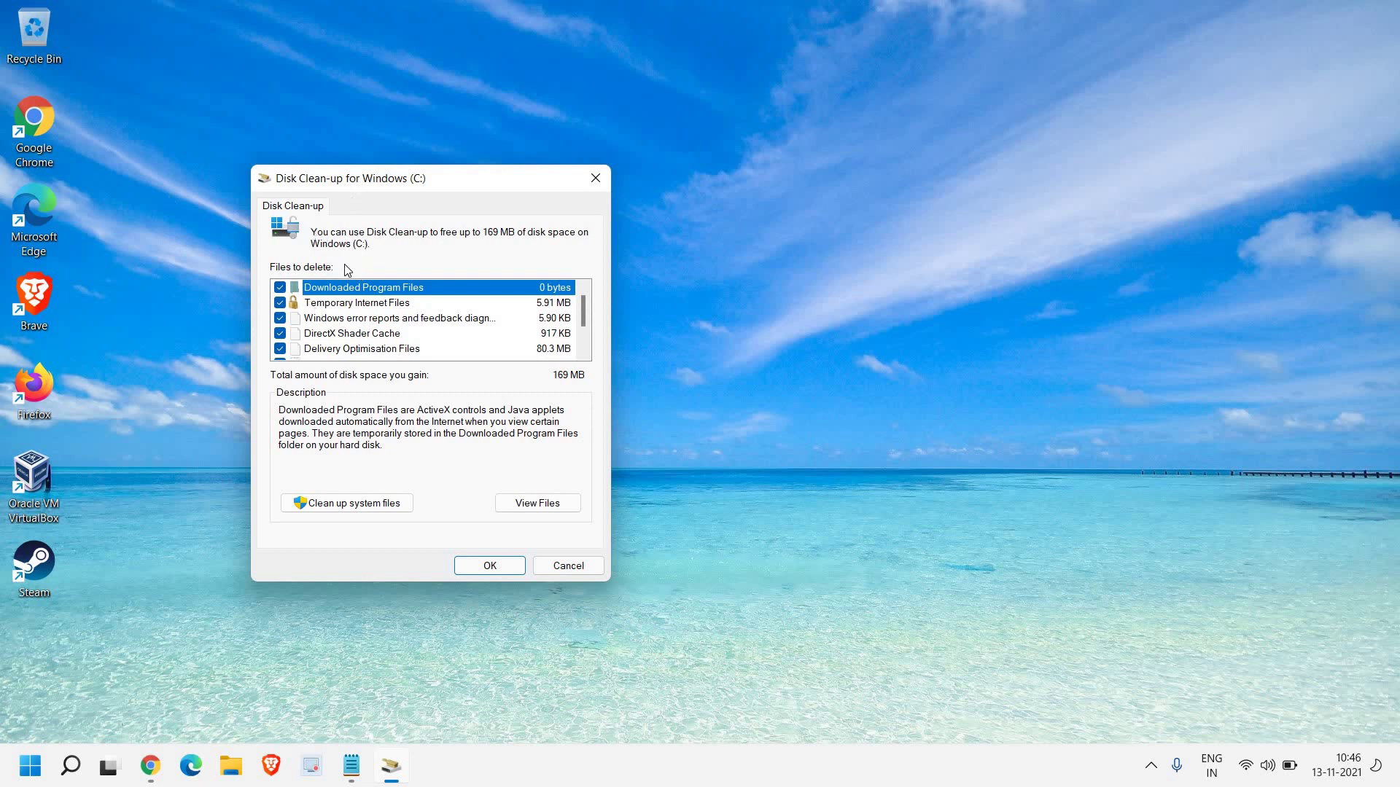
click(485, 566)
Confirm permanent deletion with Delete Files so the clean-up runs
click(724, 398)
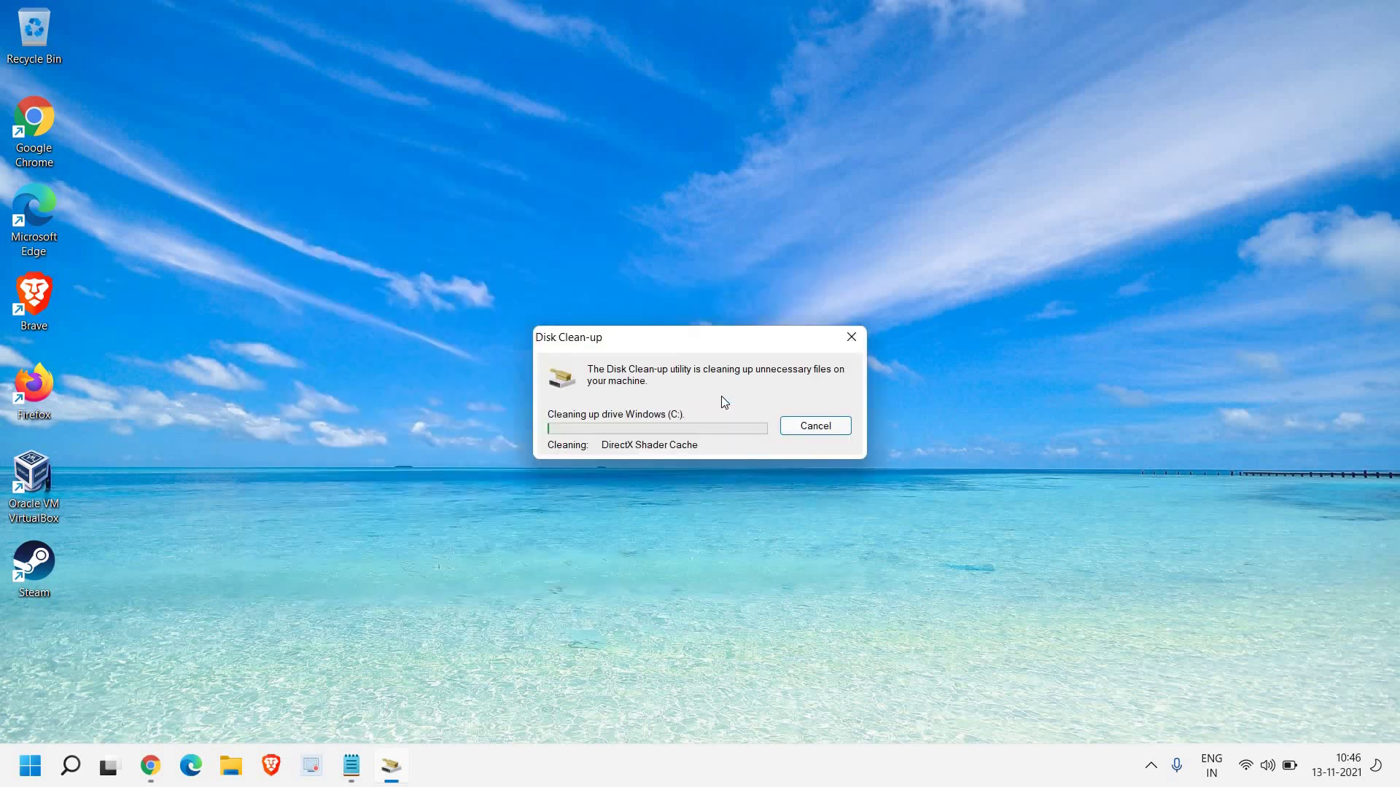